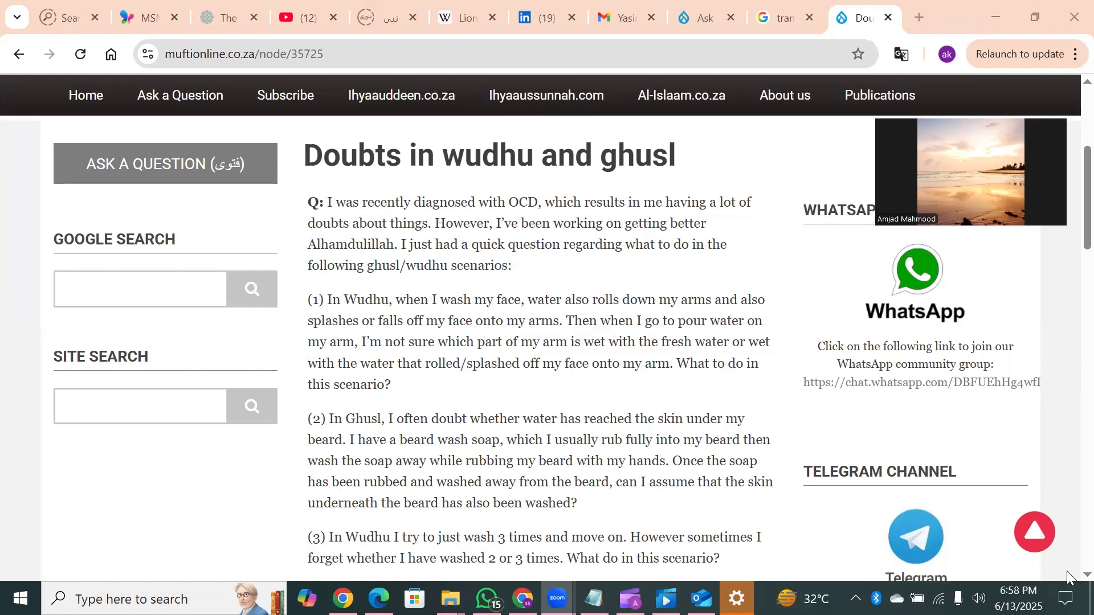
Read the question and answer on doubts in wudhu and ghusl through to its category tags.
{"action": "scroll", "coordinate": [1068, 570], "scroll_direction": "down", "scroll_amount": 2}
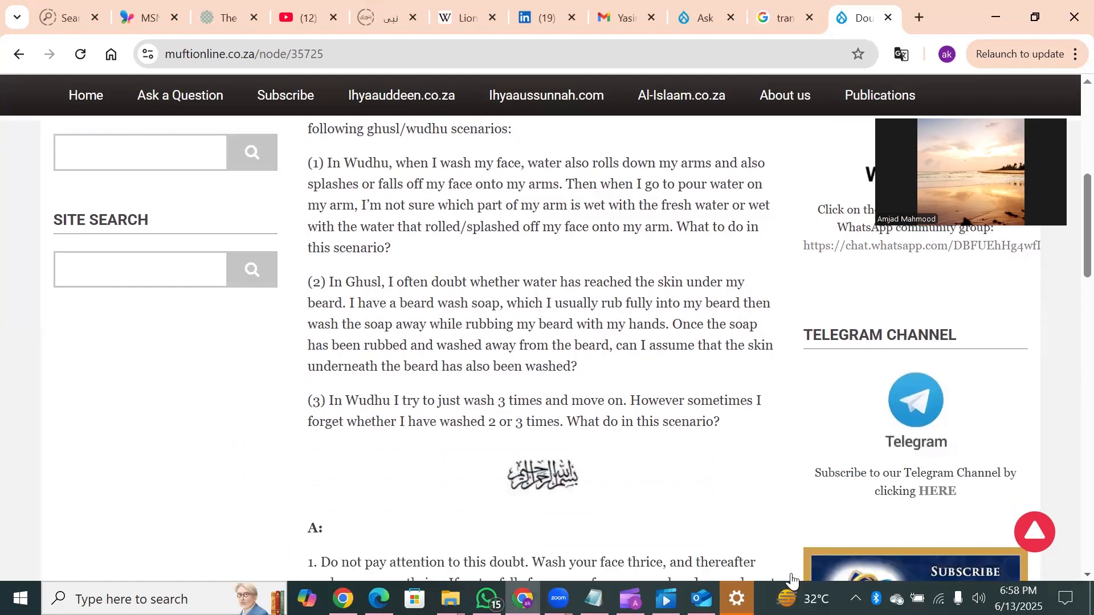
{"action": "left_click", "coordinate": [281, 437]}
{"action": "scroll", "coordinate": [279, 437], "scroll_direction": "down", "scroll_amount": 5}
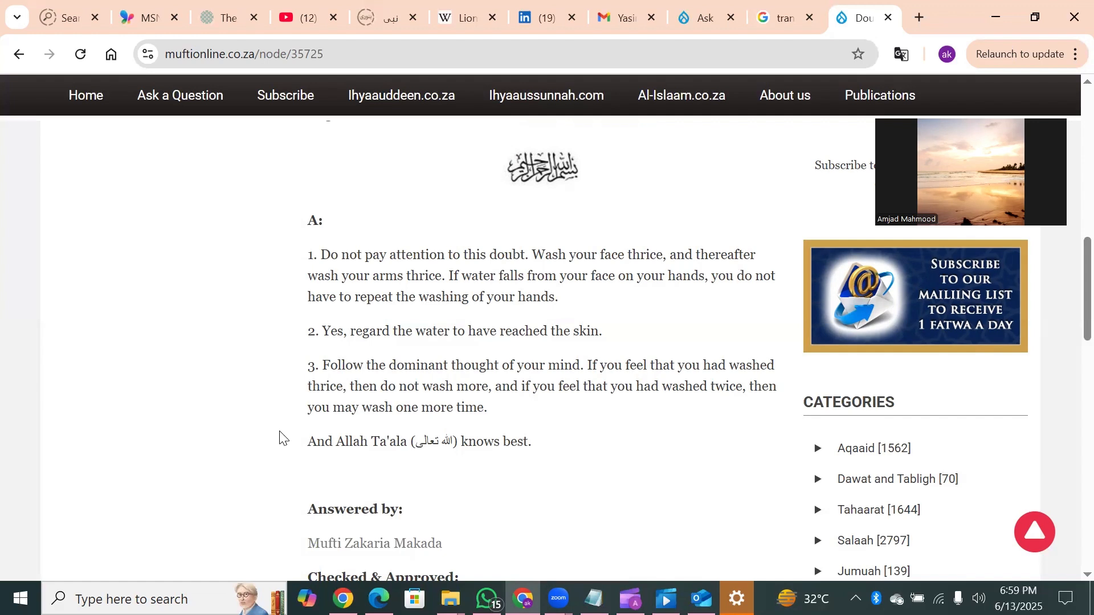
{"action": "scroll", "coordinate": [280, 438], "scroll_direction": "down", "scroll_amount": 2}
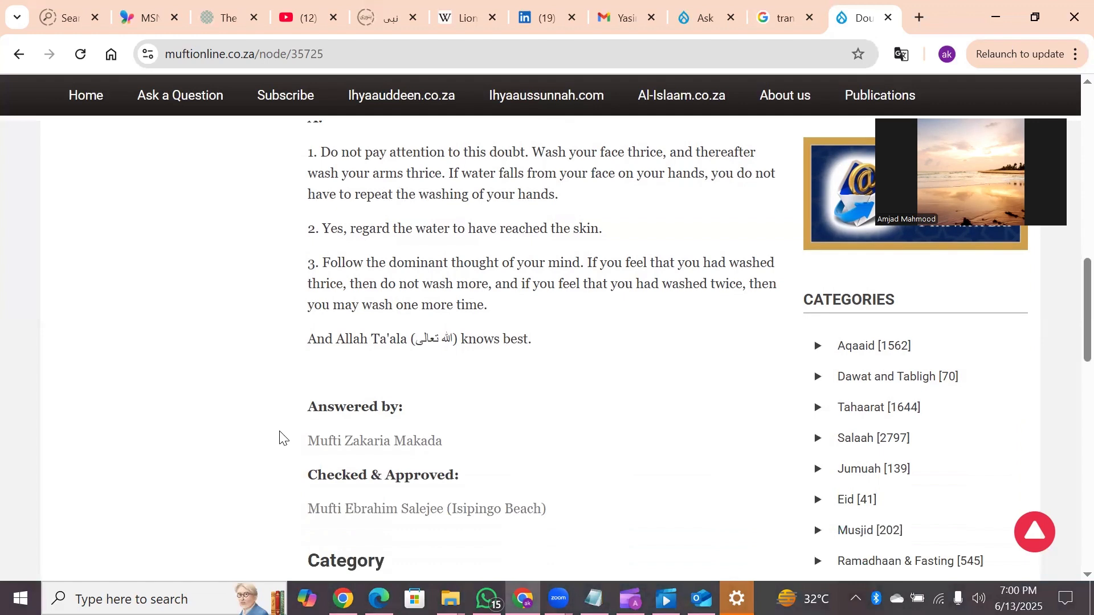
{"action": "scroll", "coordinate": [281, 439], "scroll_direction": "down", "scroll_amount": 1}
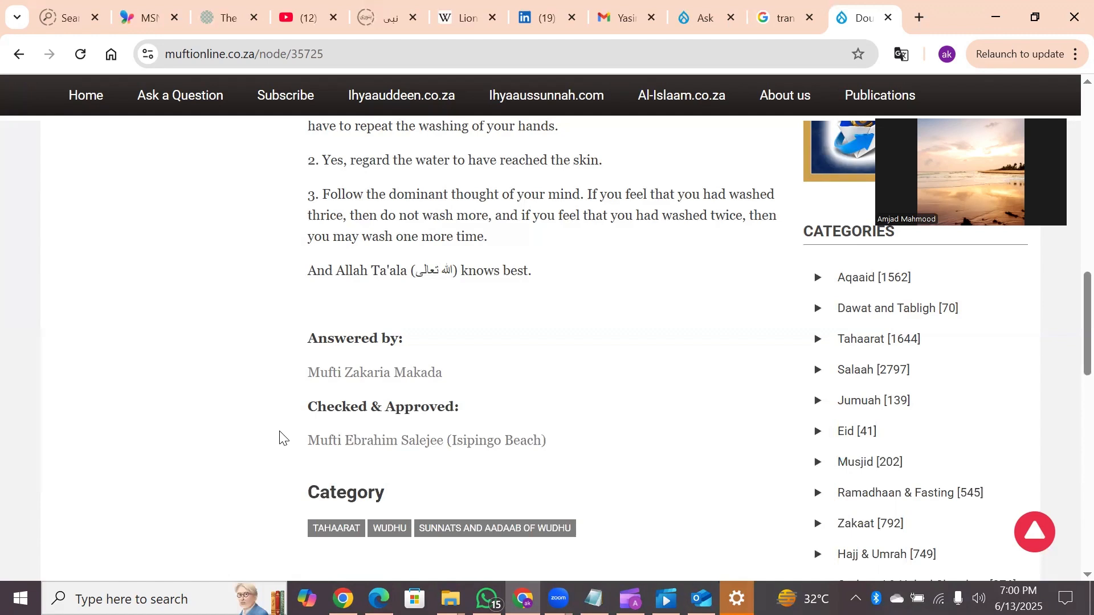
{"action": "left_click", "coordinate": [450, 598]}
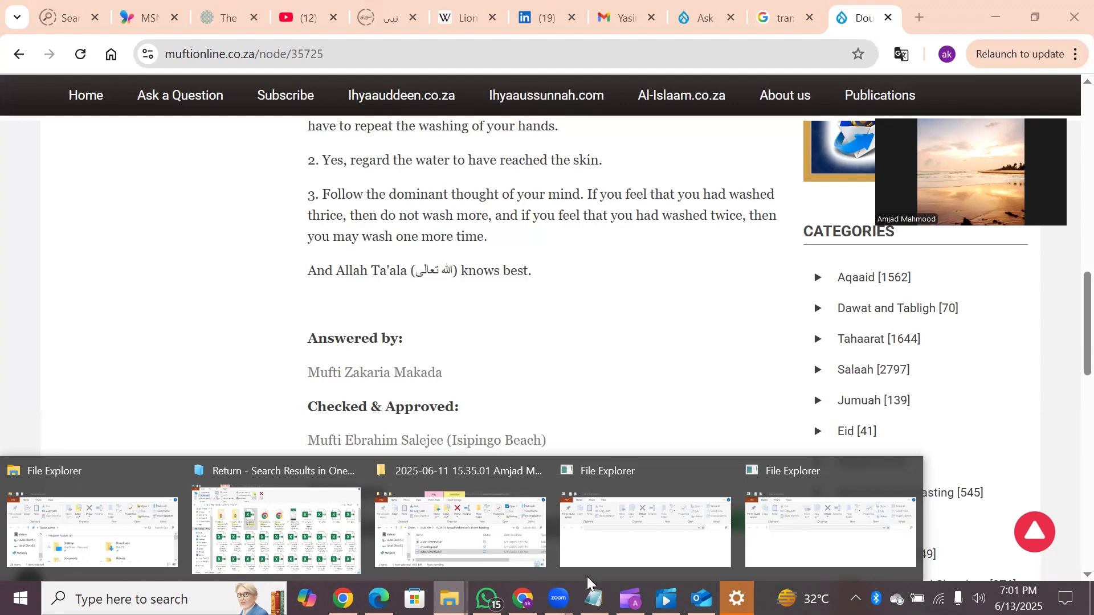
{"action": "left_click", "coordinate": [653, 569]}
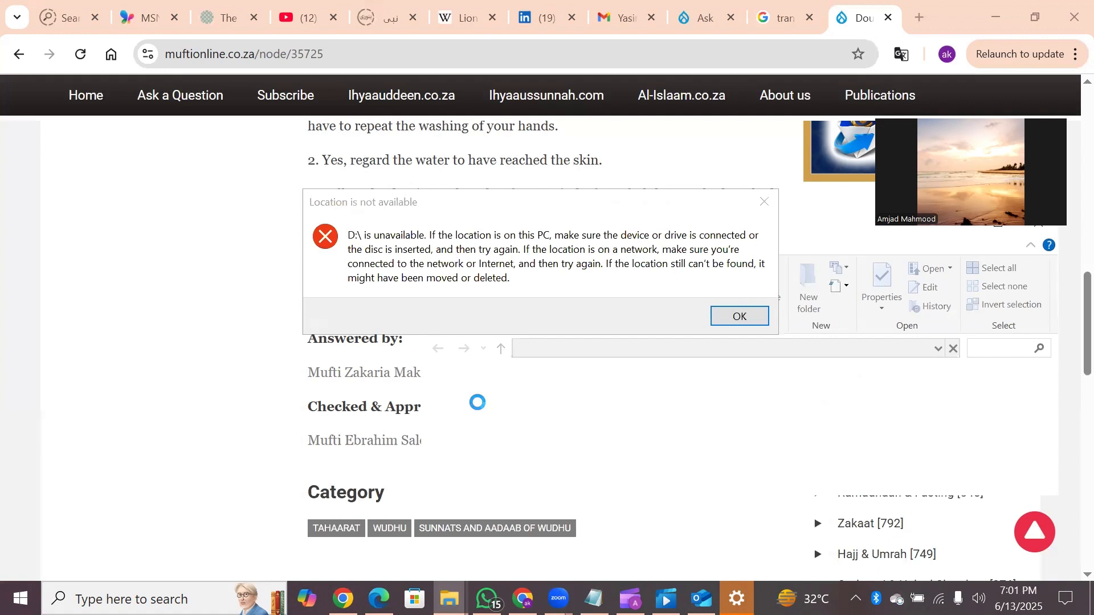
{"action": "left_click", "coordinate": [735, 318]}
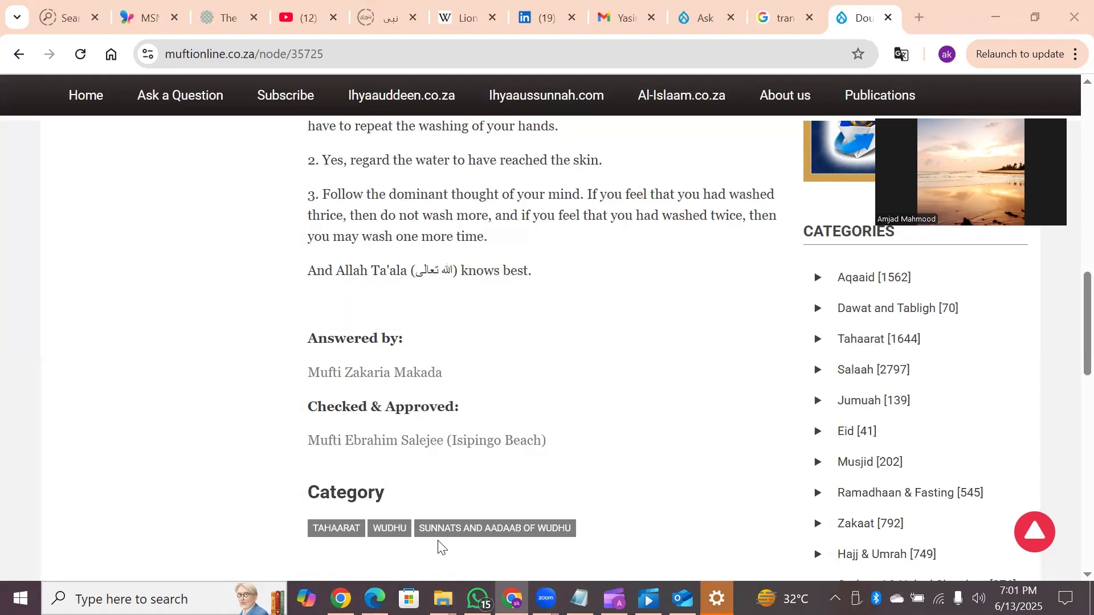
Switch to File Explorer and open the VBA folder under My YouTube Stuff in the personal OneDrive.
{"action": "mouse_move", "coordinate": [442, 598]}
{"action": "left_click", "coordinate": [190, 544]}
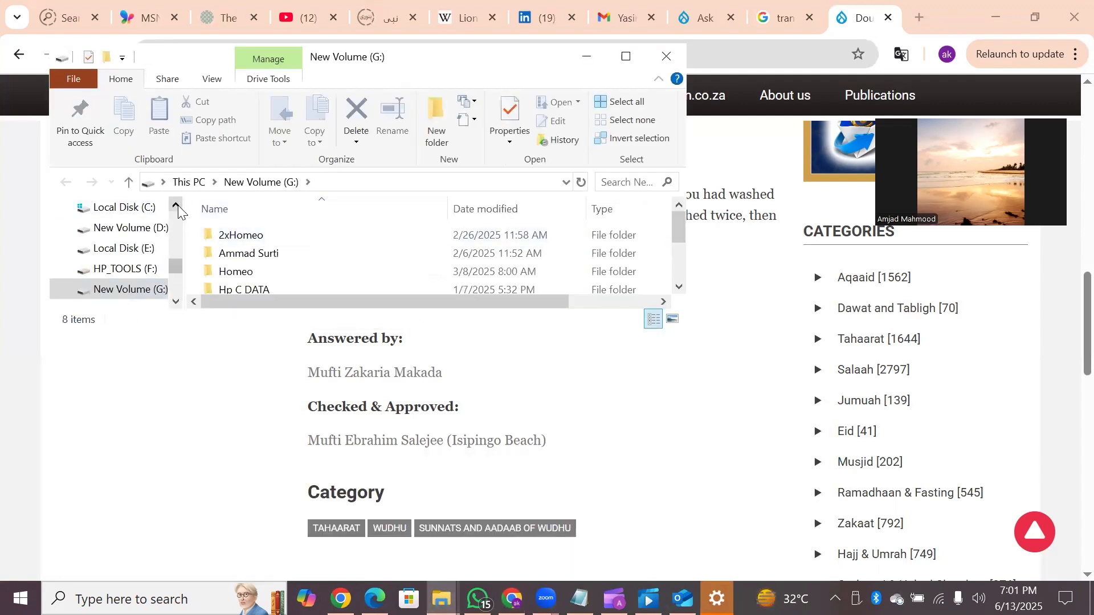
{"action": "scroll", "coordinate": [176, 207], "scroll_direction": "up", "scroll_amount": 1}
{"action": "scroll", "coordinate": [183, 288], "scroll_direction": "down", "scroll_amount": 2}
{"action": "scroll", "coordinate": [182, 288], "scroll_direction": "down", "scroll_amount": 2}
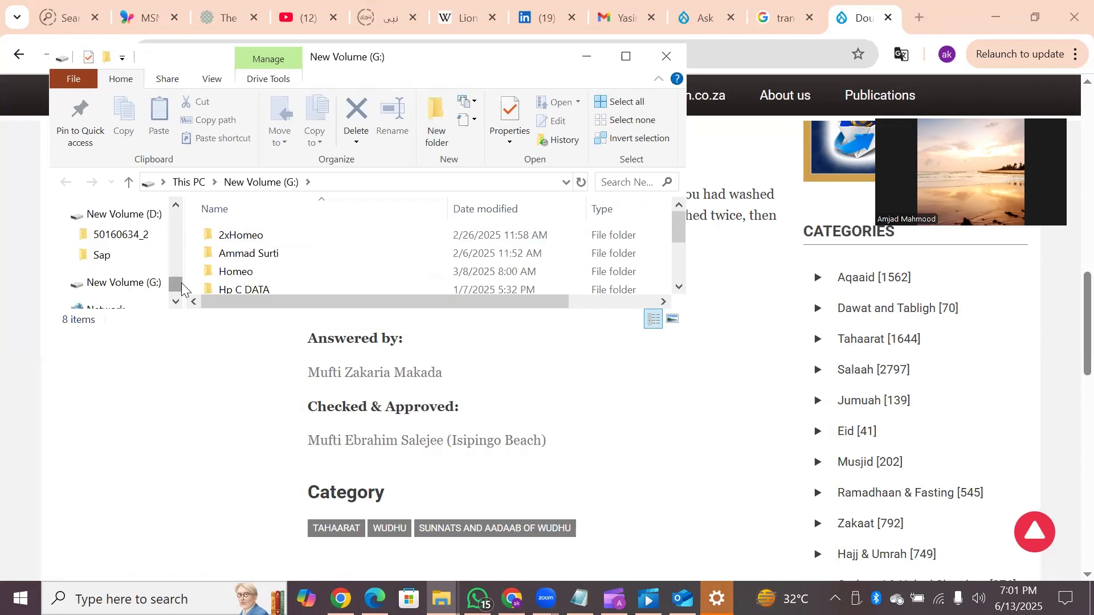
{"action": "scroll", "coordinate": [178, 213], "scroll_direction": "up", "scroll_amount": 1}
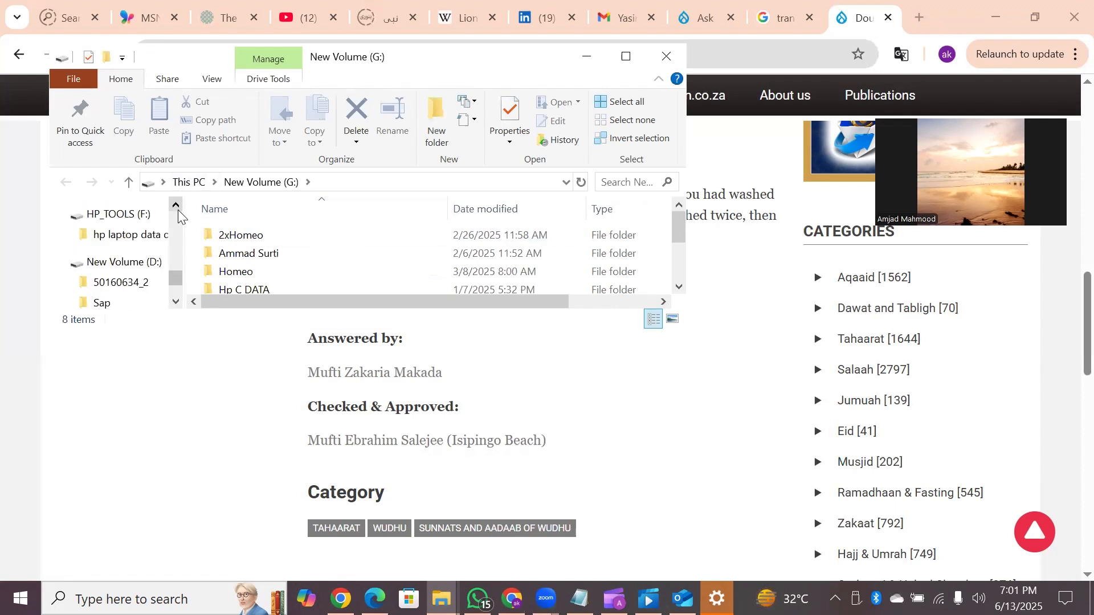
{"action": "scroll", "coordinate": [179, 222], "scroll_direction": "up", "scroll_amount": 3}
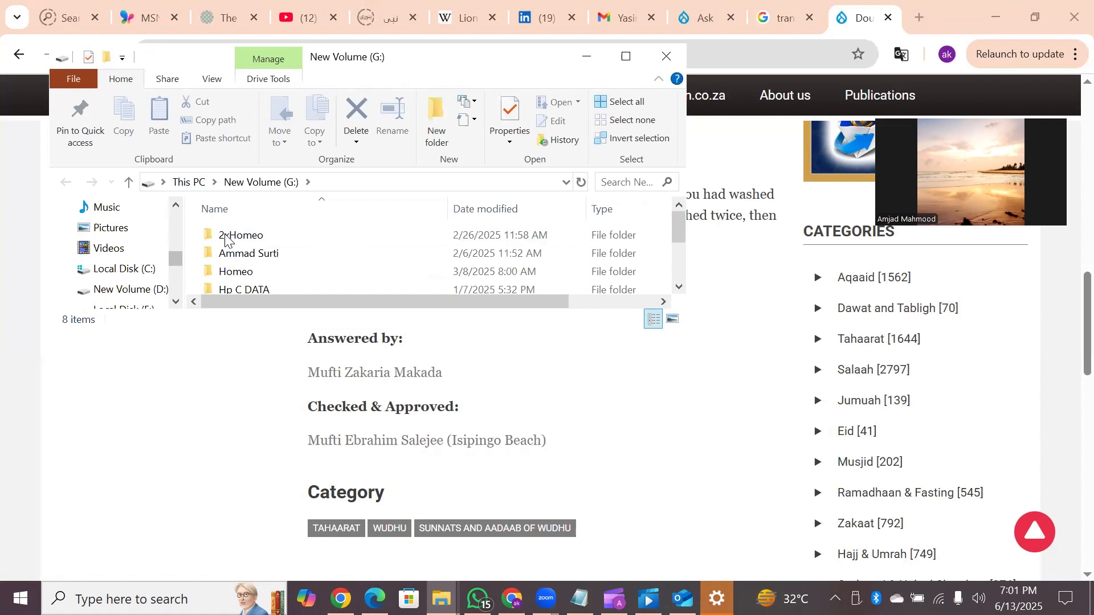
{"action": "key", "text": "v"}
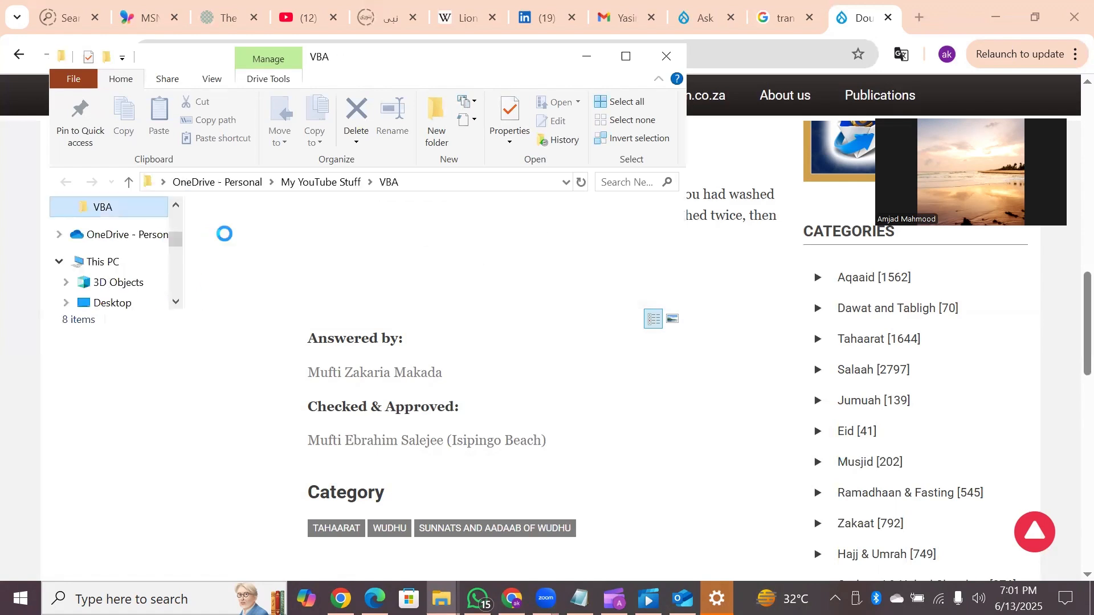
Duplicate the Lesson482 workbook and rename the copy "Lesson483 -- Excel for tracking missed salats".
{"action": "left_click", "coordinate": [225, 239]}
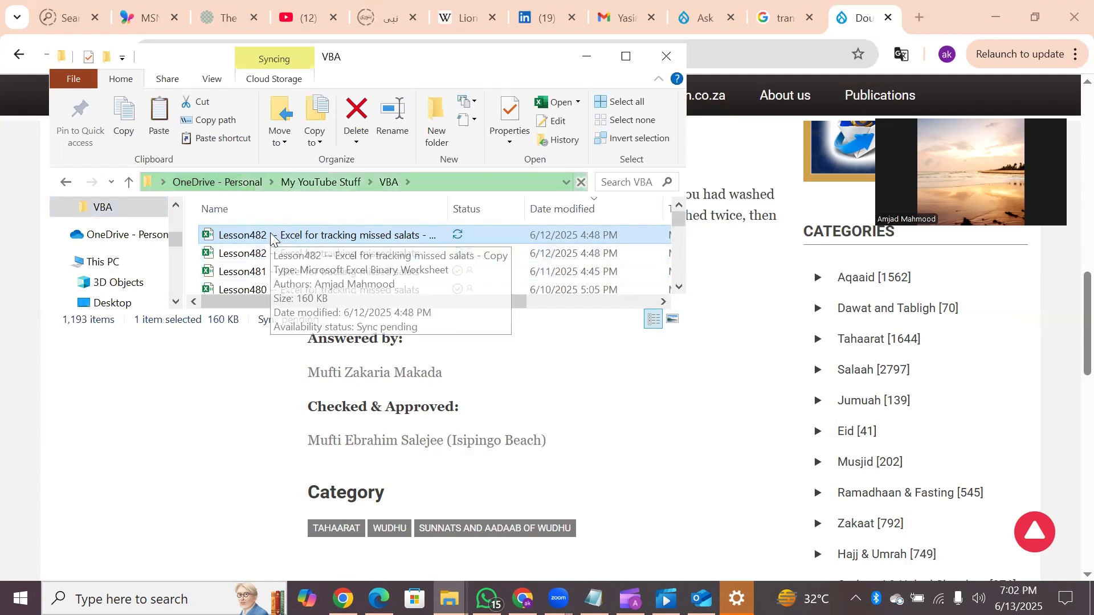
{"action": "key", "text": "F2"}
{"action": "left_click", "coordinate": [271, 234]}
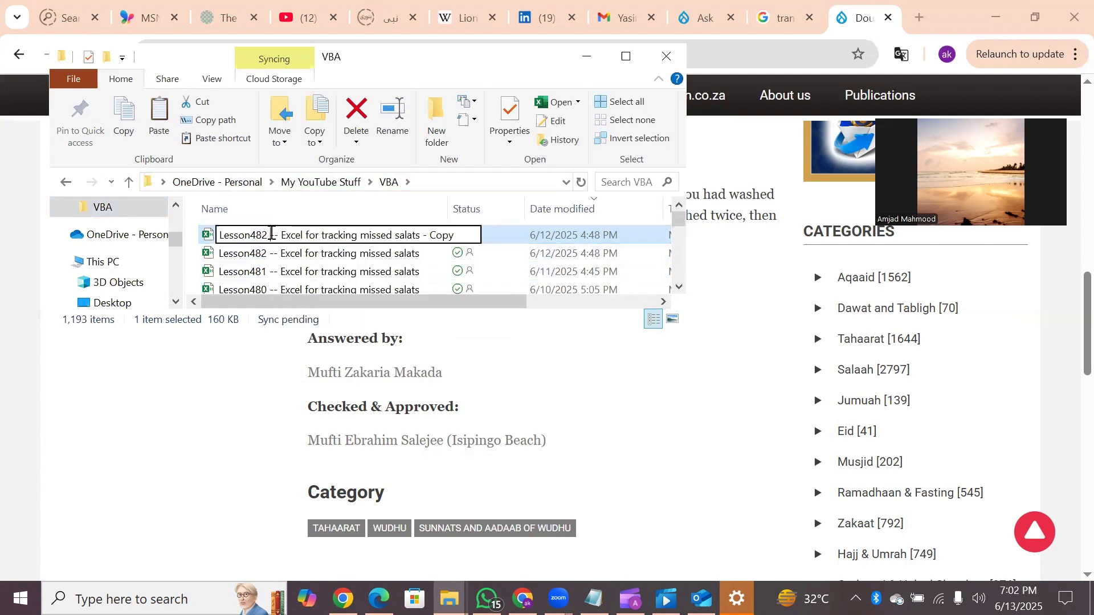
{"action": "key", "text": "BackSpace"}
{"action": "type", "text": "3"}
{"action": "key", "text": "End"}
{"action": "key", "text": "BackSpace"}
{"action": "key", "text": "BackSpace"}
{"action": "key", "text": "BackSpace"}
{"action": "key", "text": "BackSpace"}
{"action": "key", "text": "BackSpace"}
{"action": "key", "text": "BackSpace"}
{"action": "key", "text": "BackSpace"}
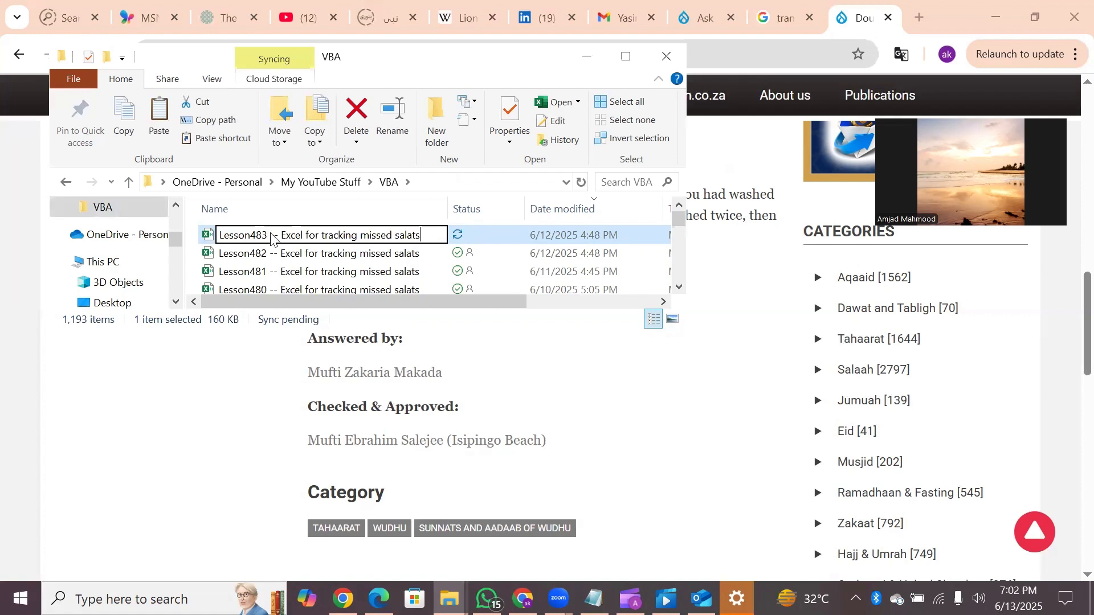
{"action": "key", "text": "Return"}
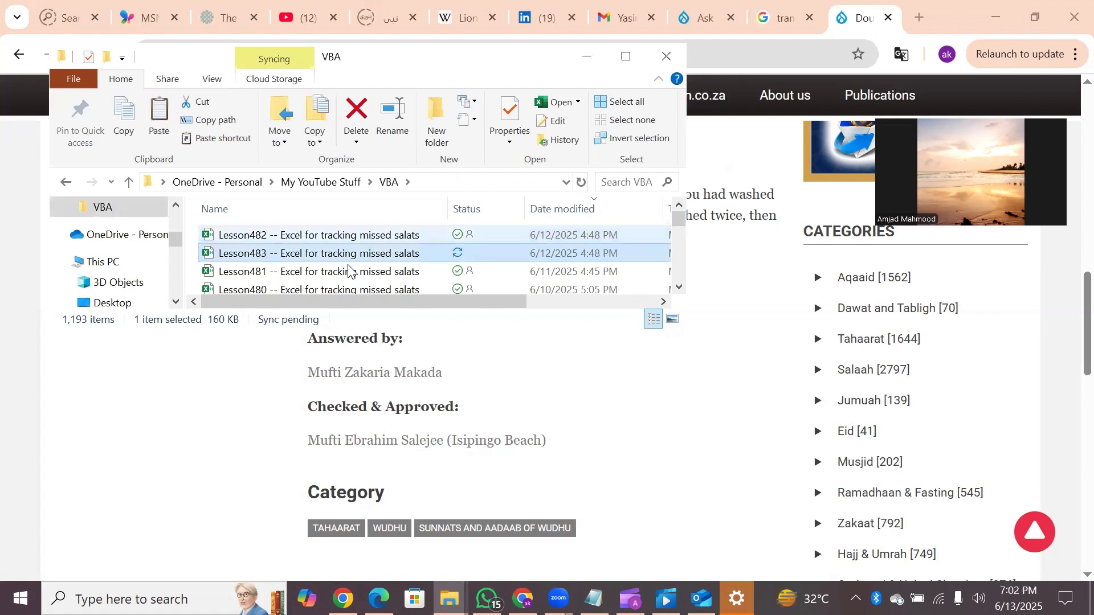
Open the Lesson483 workbook in Excel and enable its macro content.
{"action": "left_click", "coordinate": [225, 258]}
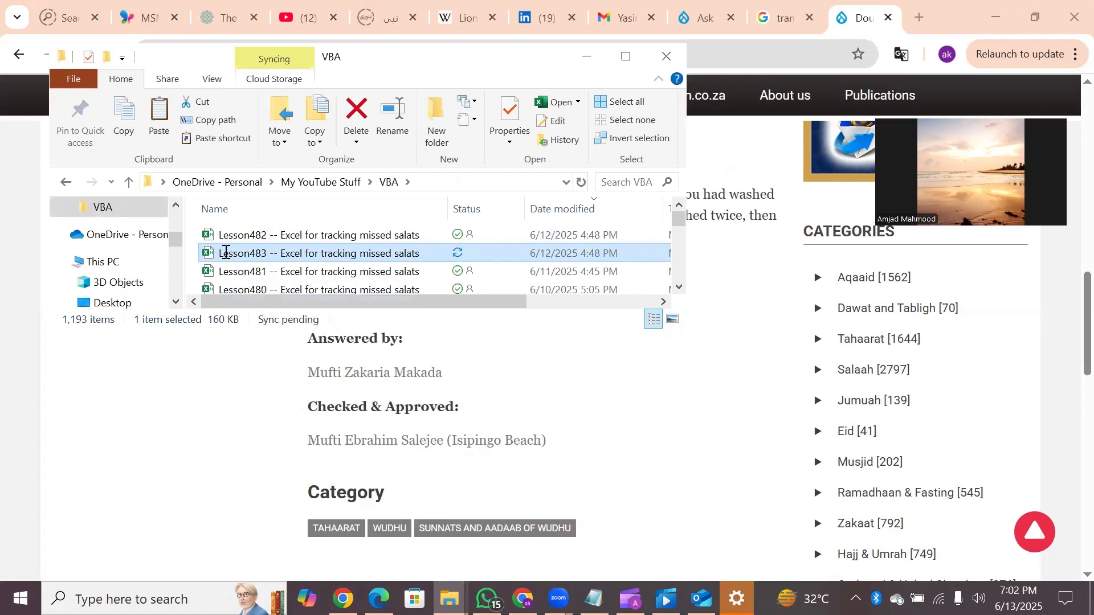
{"action": "key", "text": "Escape"}
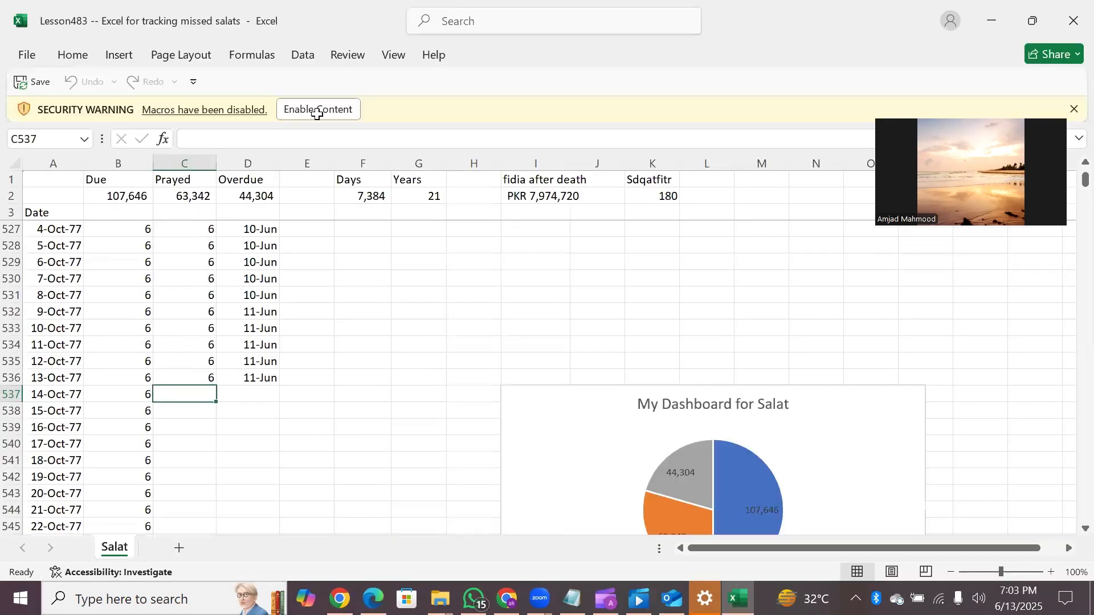
{"action": "left_click", "coordinate": [309, 109]}
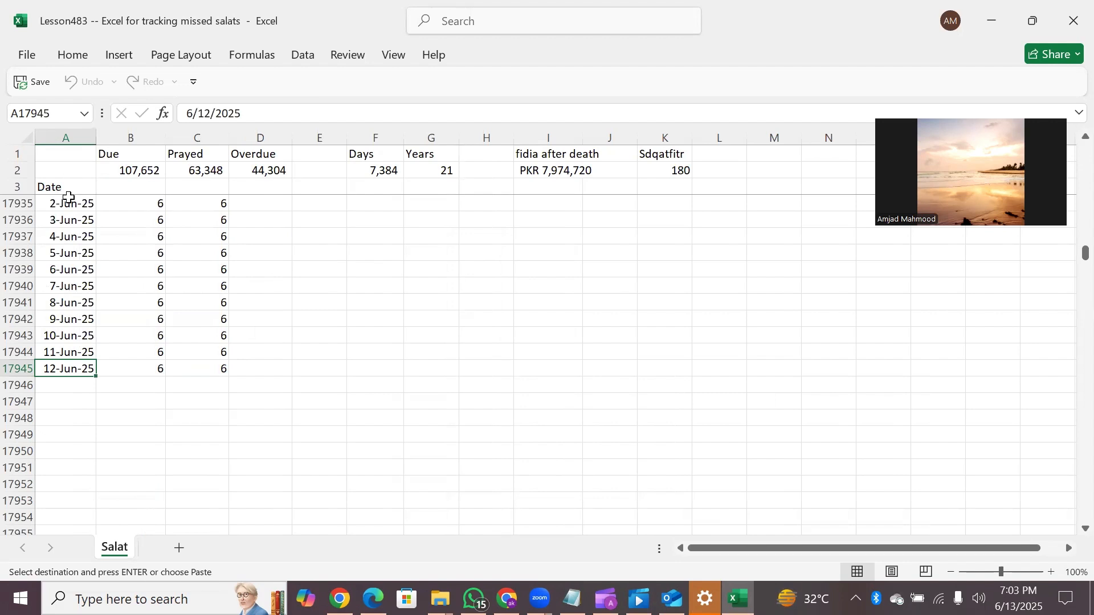
Check the Date, Due and Prayed entries in the June 2025 rows of the Salat sheet.
{"action": "left_click", "coordinate": [57, 187]}
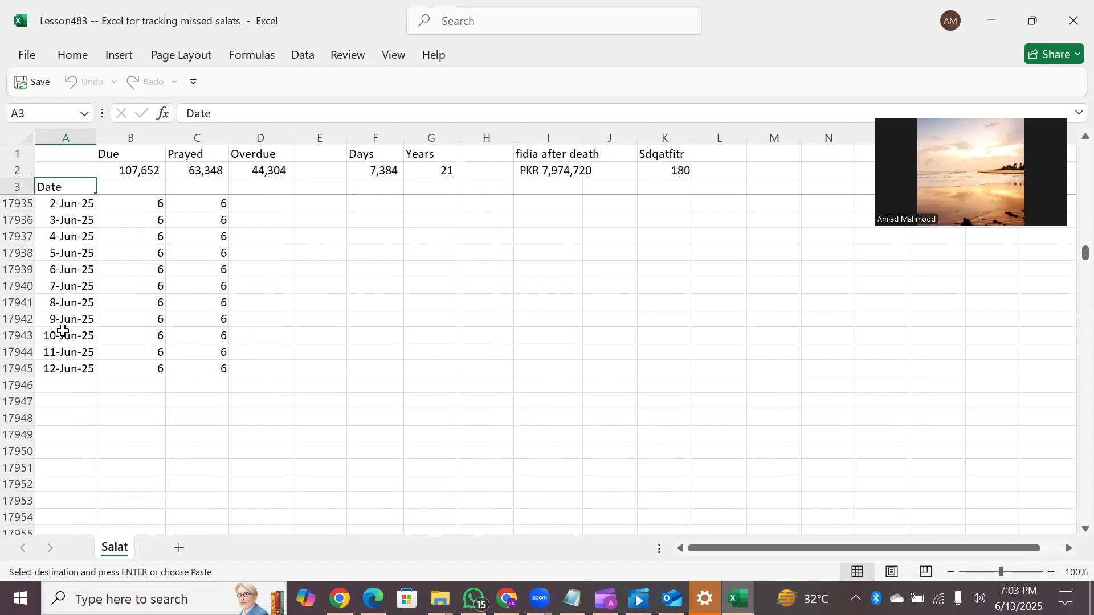
{"action": "left_click", "coordinate": [64, 340]}
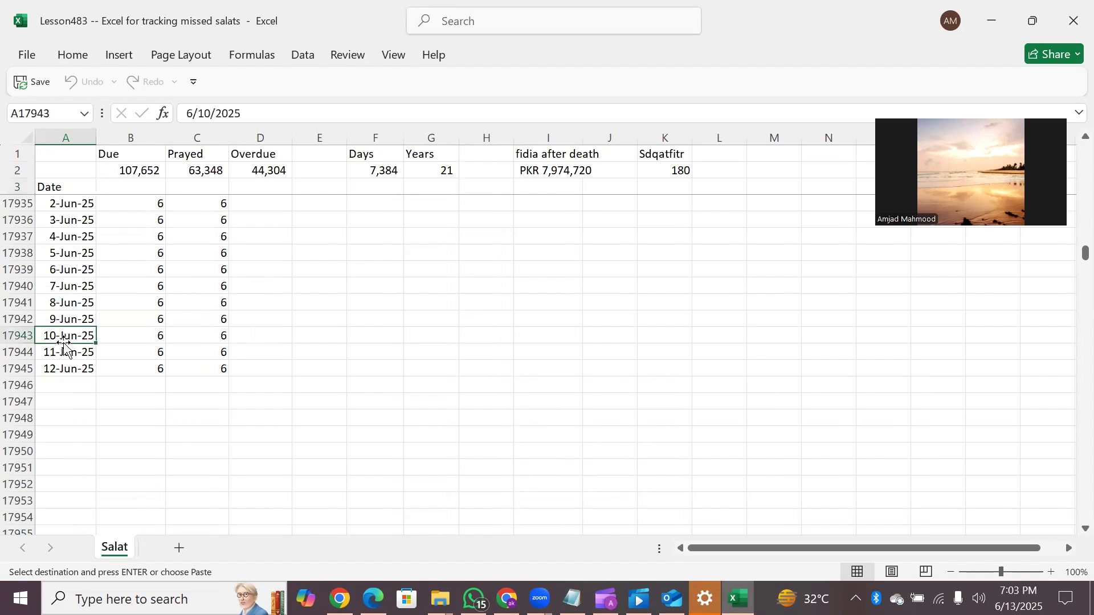
{"action": "key", "text": "ctrl+Right"}
{"action": "key", "text": "ctrl+Left"}
{"action": "key", "text": "Right"}
{"action": "key", "text": "Right"}
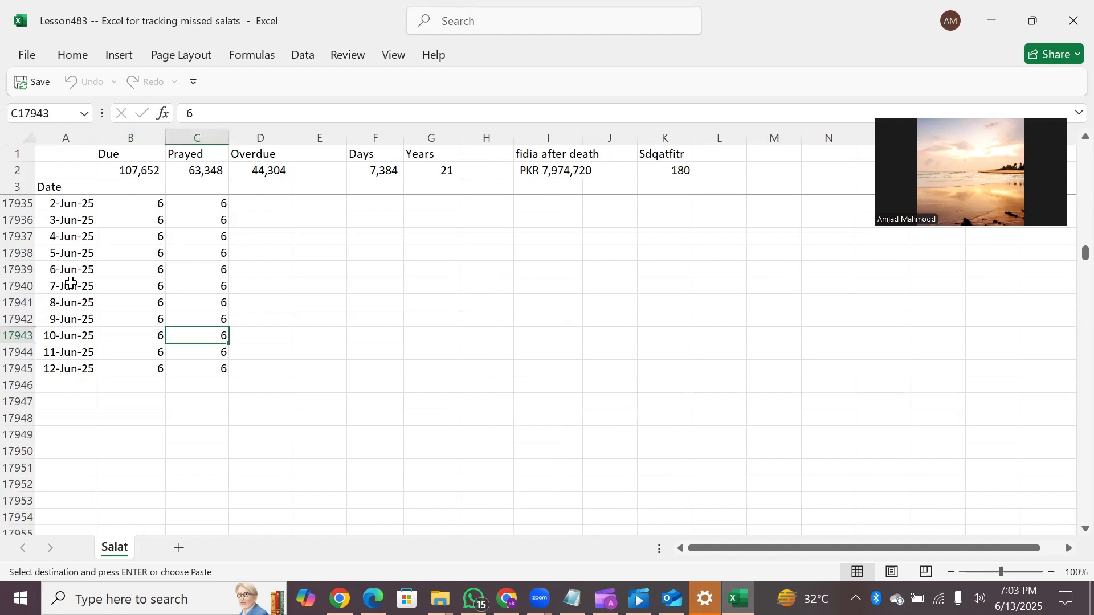
{"action": "left_click", "coordinate": [71, 283]}
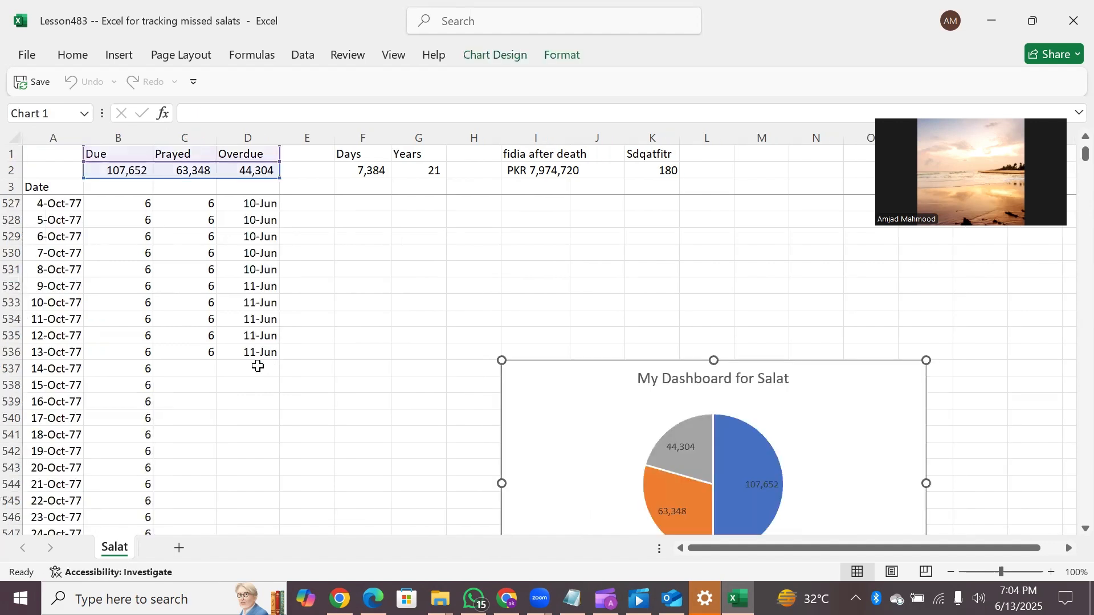
Record 5 days of qadha salat from the 14-Oct-77 row, performed on 12-Jun-2025.
{"action": "left_click", "coordinate": [258, 367]}
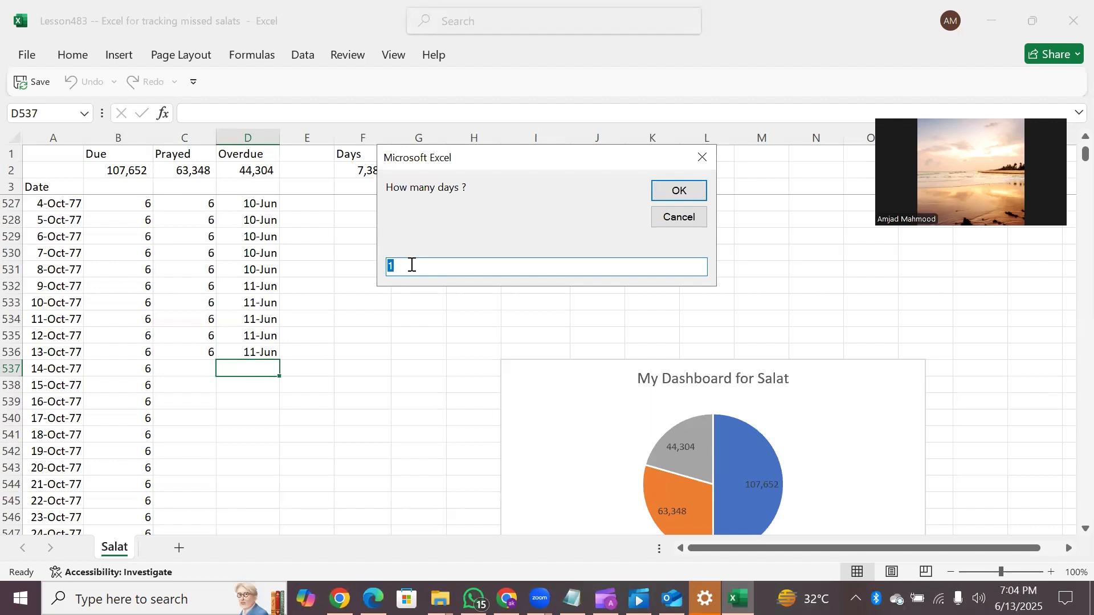
{"action": "key", "text": "BackSpace"}
{"action": "type", "text": "5"}
{"action": "key", "text": "Return"}
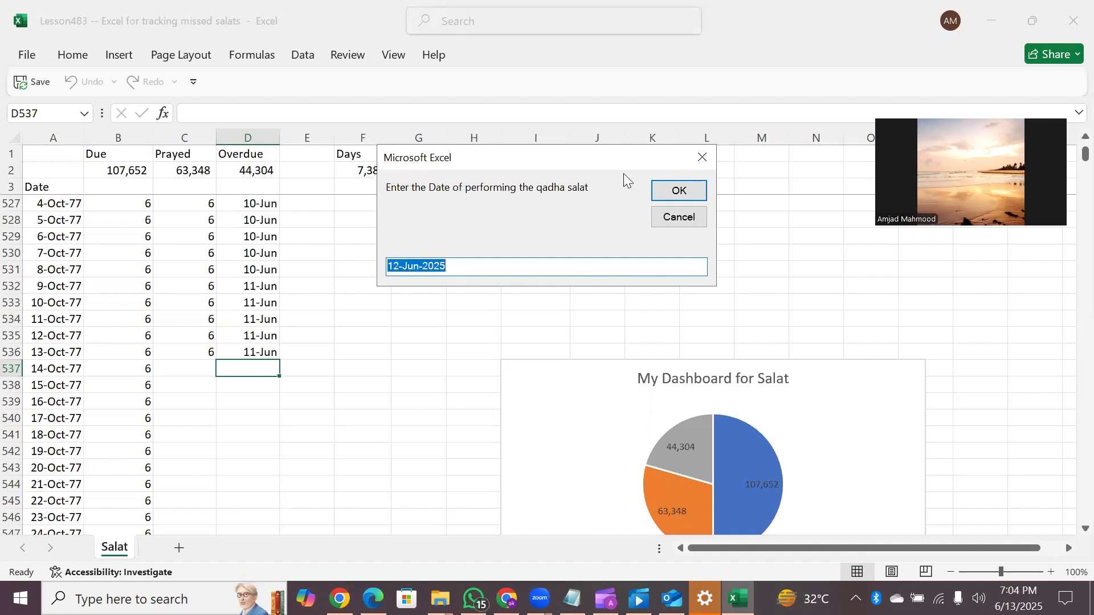
{"action": "left_click", "coordinate": [665, 186]}
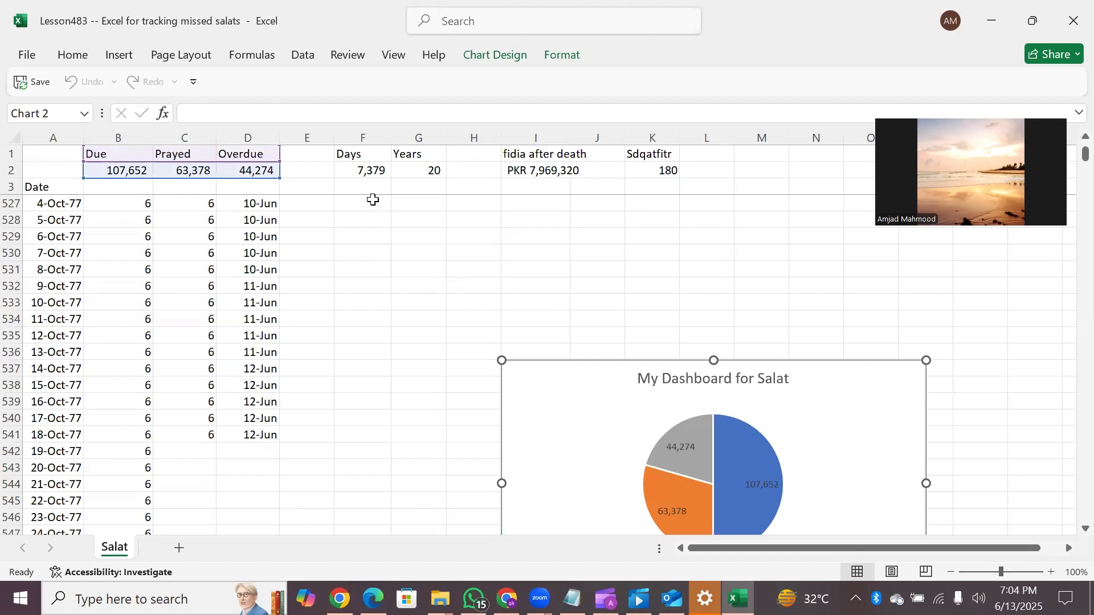
Inspect the fidia after death formula in I2 and the pie chart of due, prayed and overdue salats.
{"action": "left_click", "coordinate": [552, 171]}
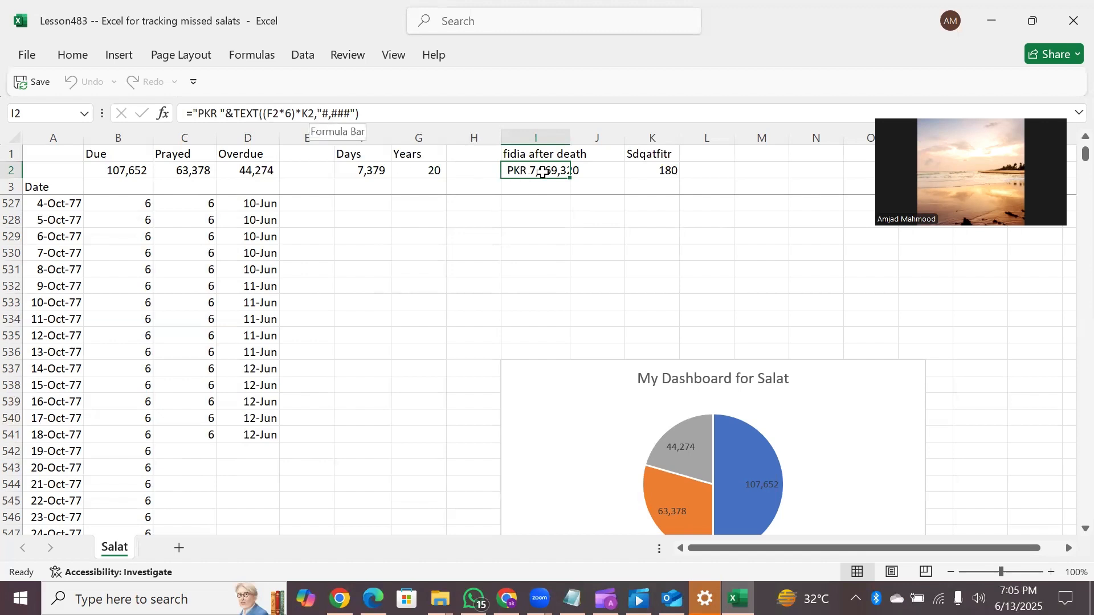
{"action": "left_click", "coordinate": [543, 172]}
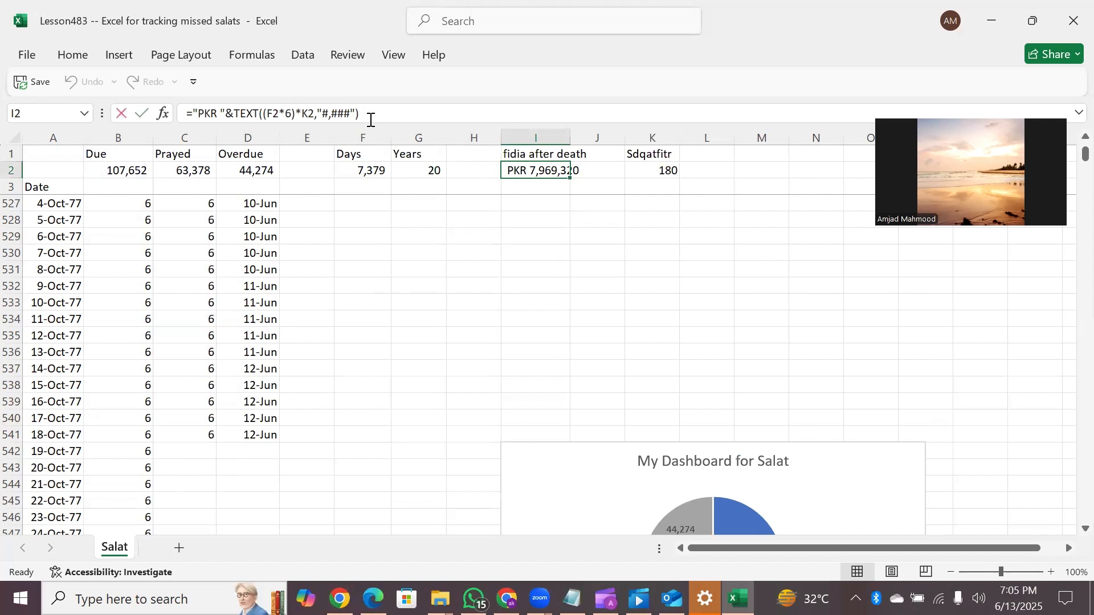
{"action": "left_click", "coordinate": [369, 114]}
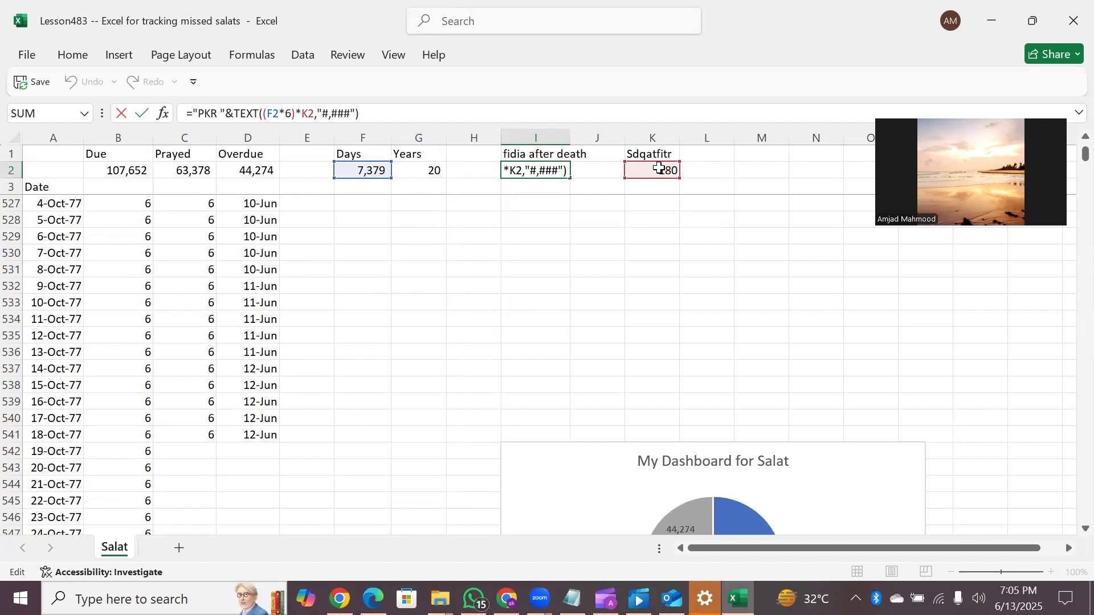
{"action": "key", "text": "Return"}
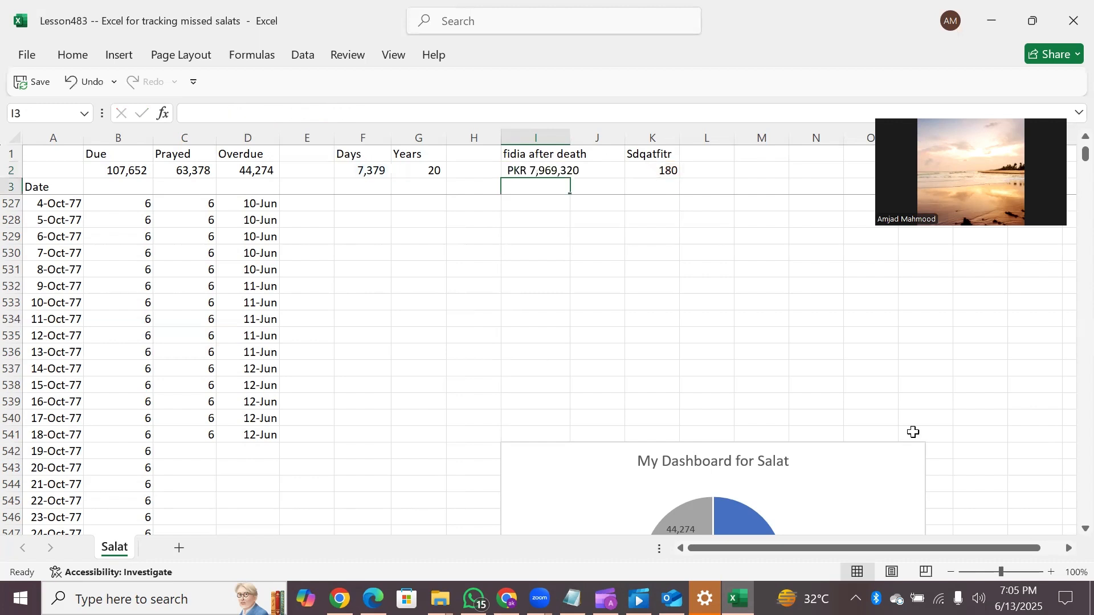
{"action": "scroll", "coordinate": [1069, 532], "scroll_direction": "down", "scroll_amount": 3}
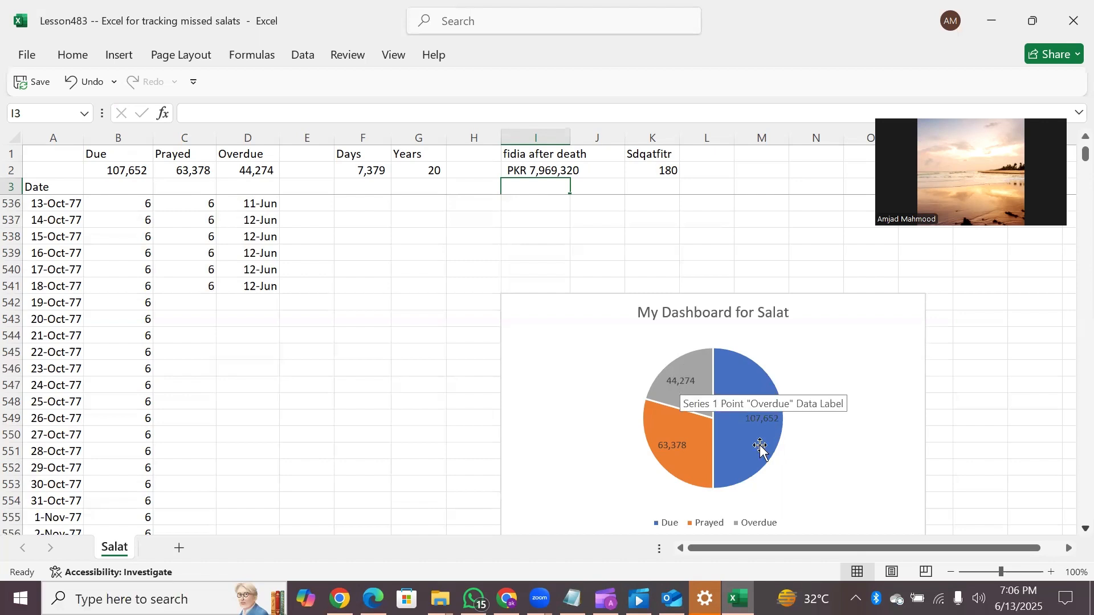
{"action": "mouse_move", "coordinate": [702, 451]}
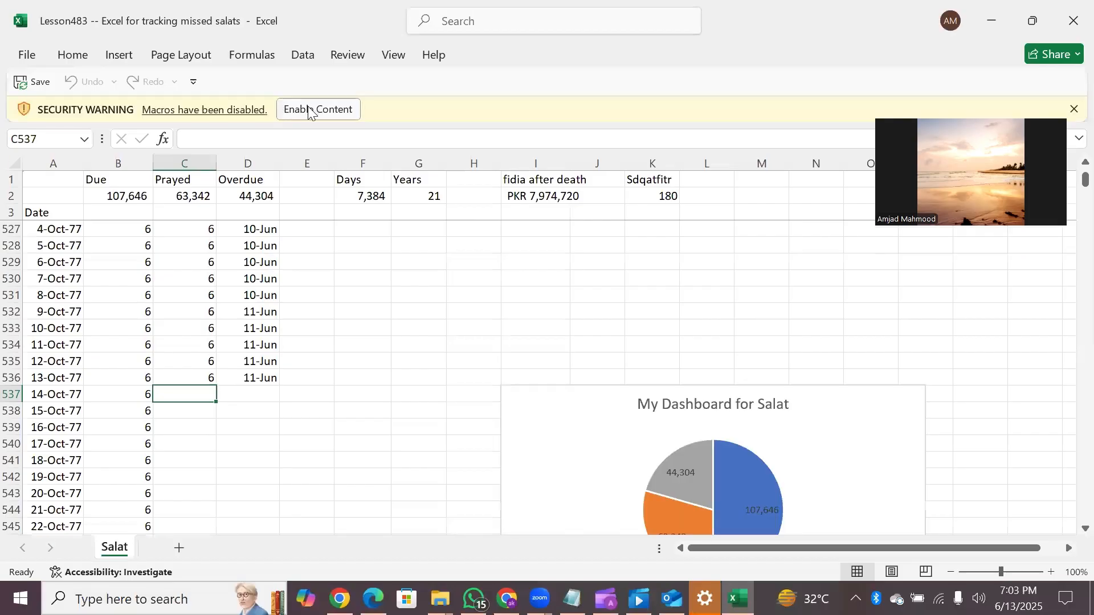
Enable the workbook's macro content and check the Due and Prayed entries for 10-Jun-25.
{"action": "left_click", "coordinate": [310, 108]}
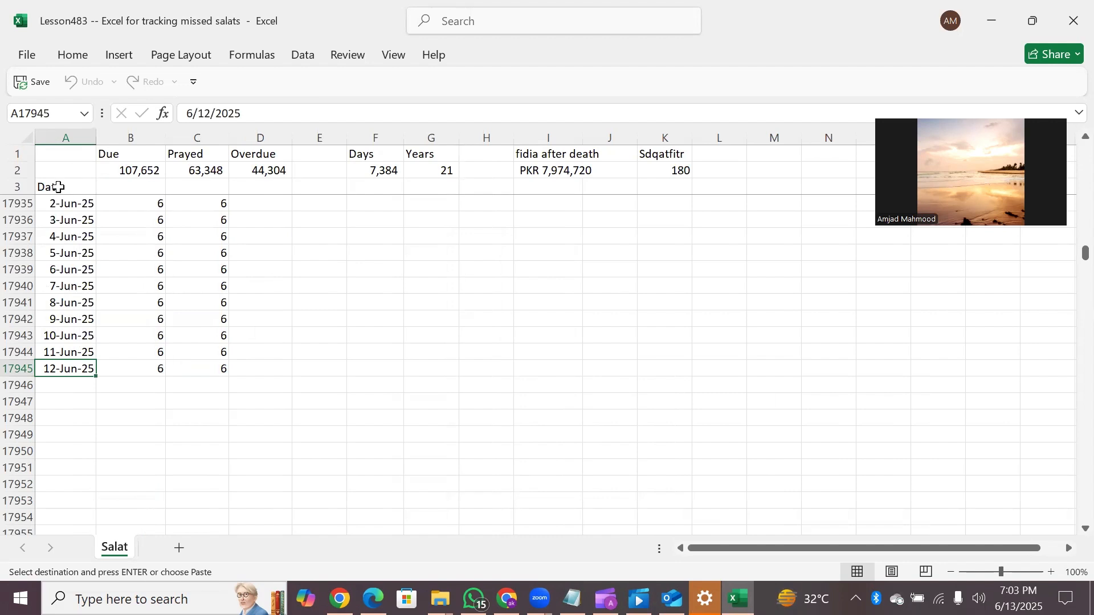
{"action": "left_click", "coordinate": [58, 187]}
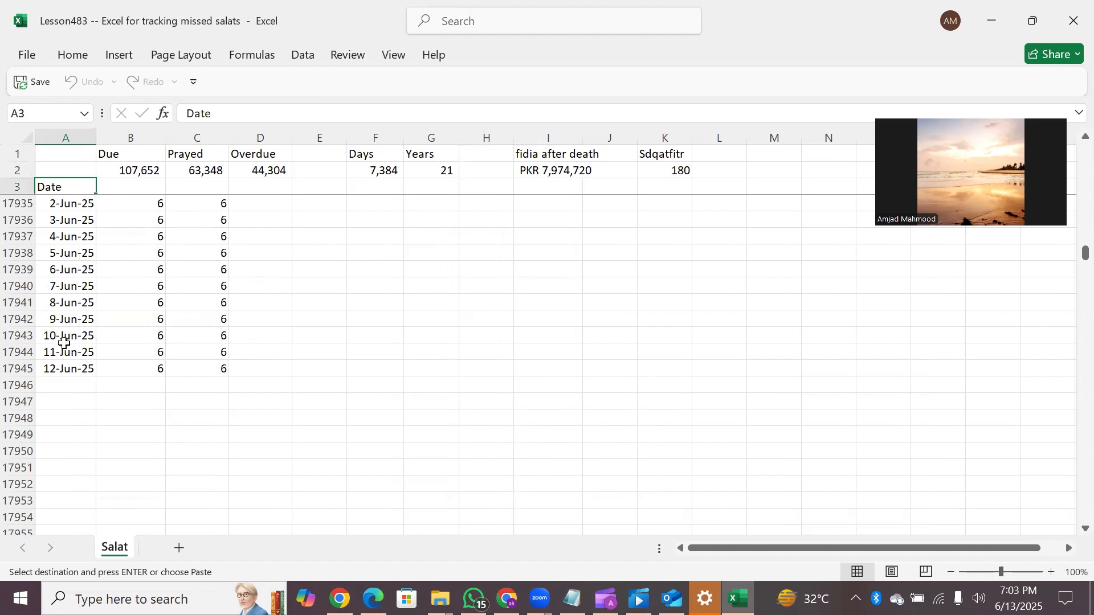
{"action": "left_click", "coordinate": [64, 342]}
{"action": "key", "text": "Right"}
{"action": "key", "text": "Right"}
{"action": "key", "text": "Left"}
{"action": "key", "text": "Left"}
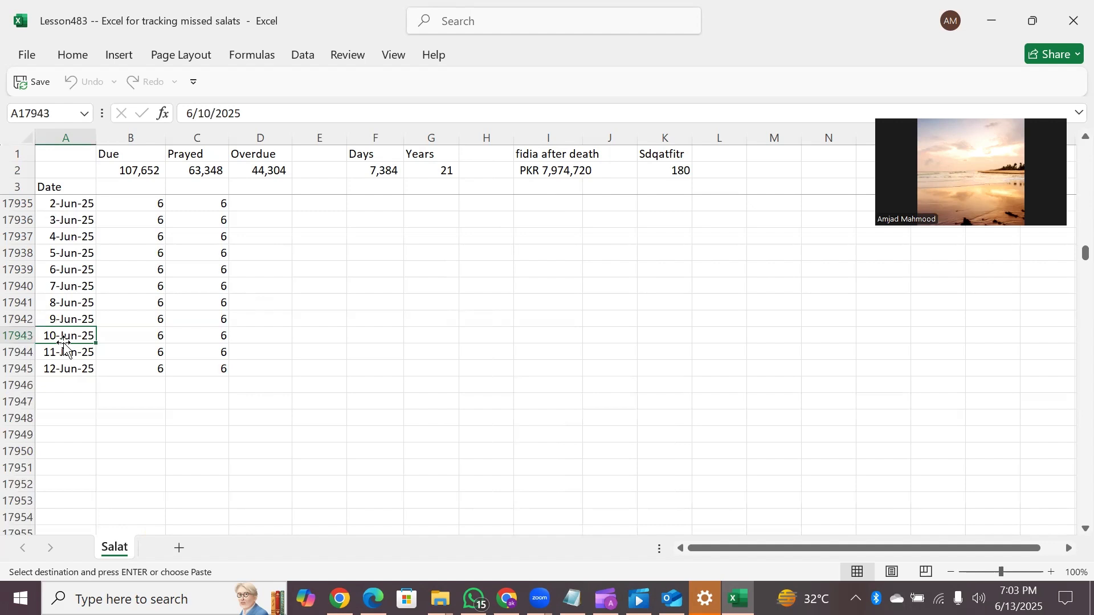
Check the Prayed entry of the 10-Jun-25 row and the date of the 7-Jun-25 row.
{"action": "key", "text": "Right"}
{"action": "key", "text": "Right"}
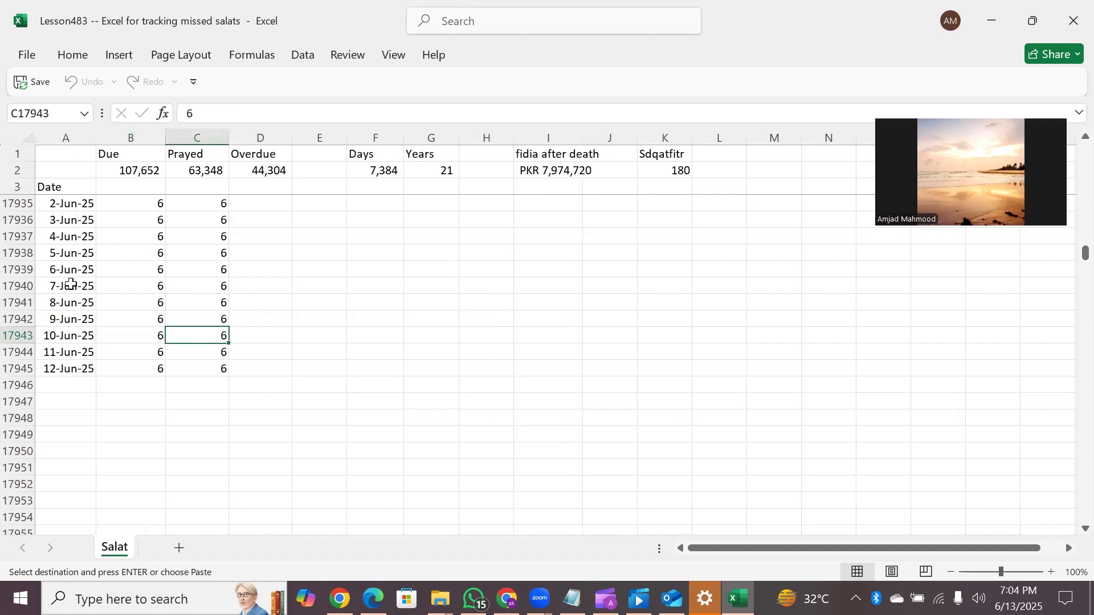
{"action": "left_click", "coordinate": [70, 283]}
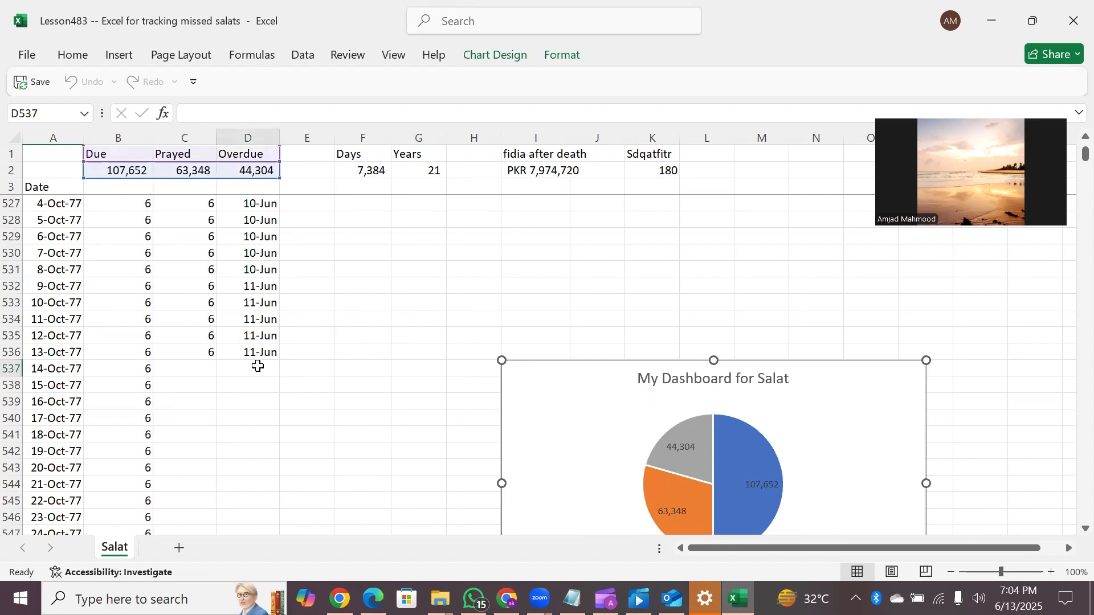
Record 5 days of qadha salat starting from the 14-Oct-77 row, with 12-Jun-2025 as the date of performing.
{"action": "left_click", "coordinate": [258, 366]}
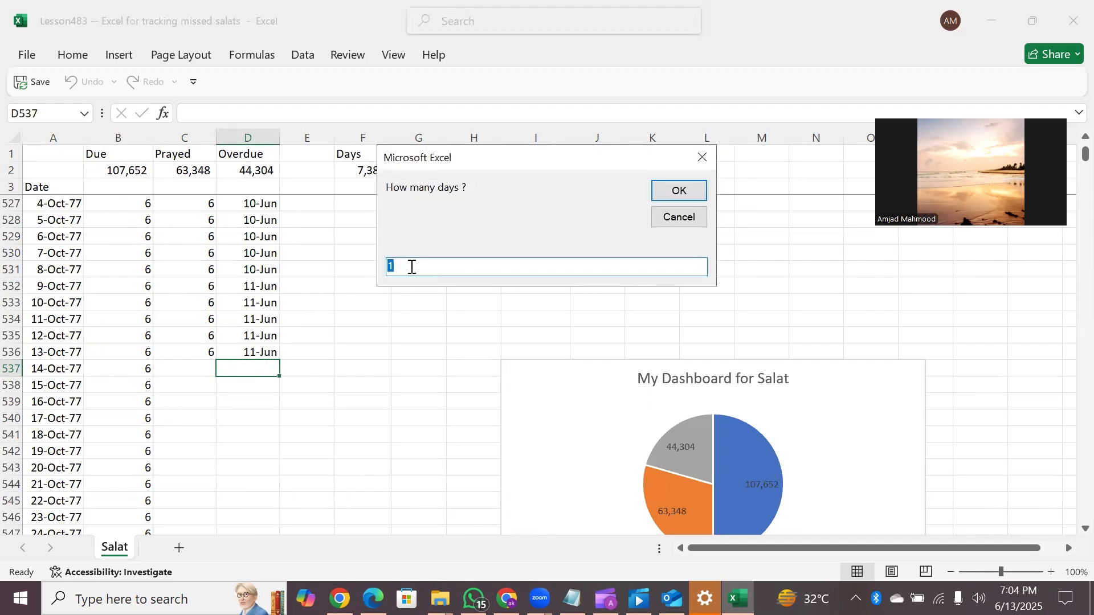
{"action": "key", "text": "BackSpace"}
{"action": "type", "text": "5"}
{"action": "key", "text": "Return"}
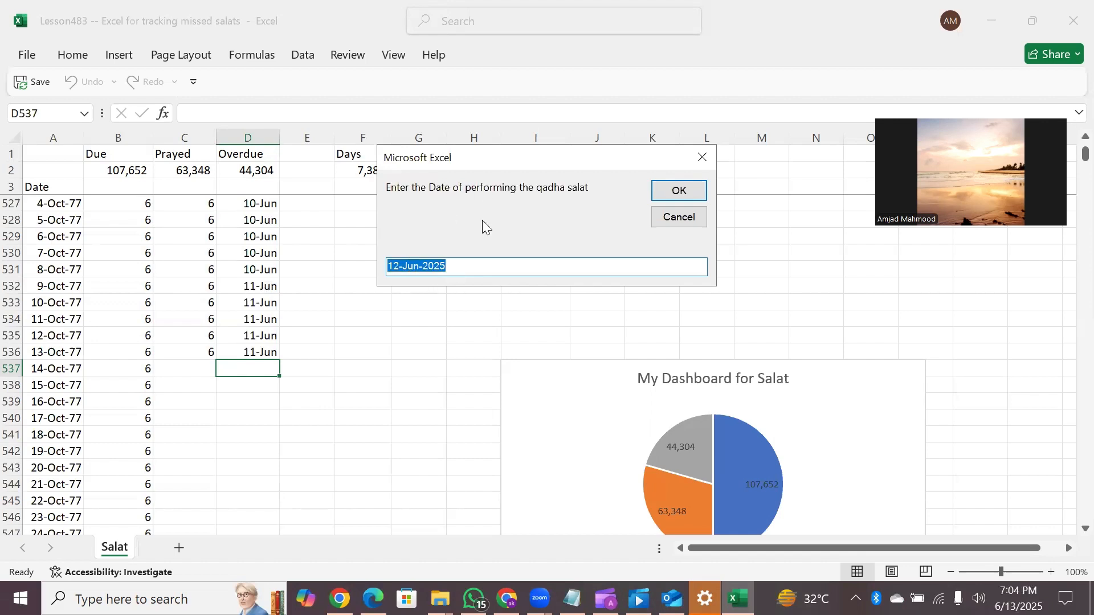
{"action": "left_click", "coordinate": [666, 183]}
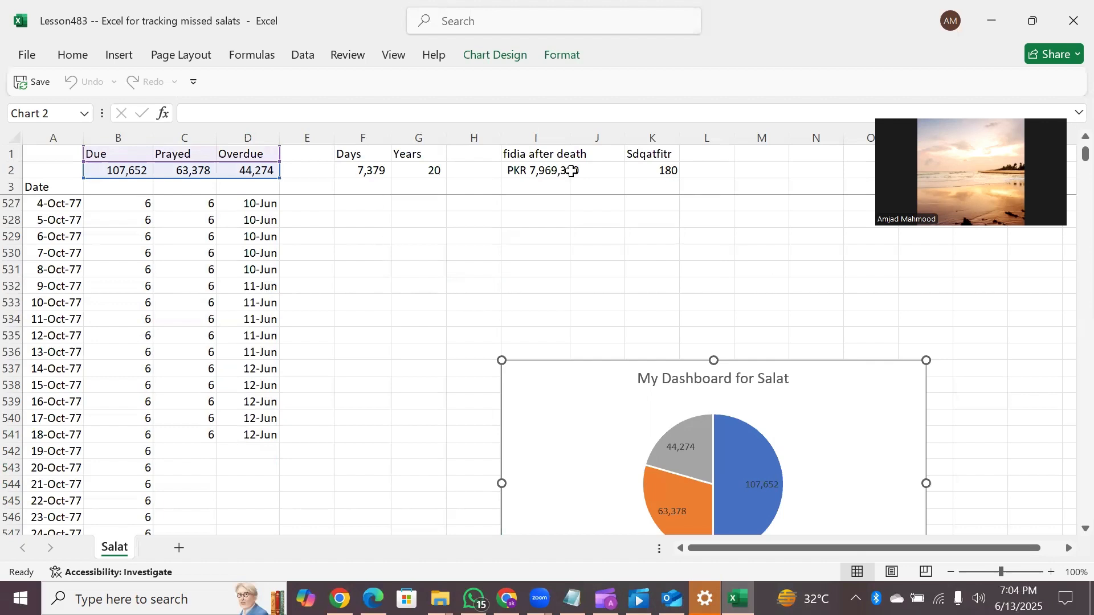
Inspect the fidia after death formula in I2 with its referenced cells, and view the salat dashboard pie chart.
{"action": "left_click", "coordinate": [551, 174]}
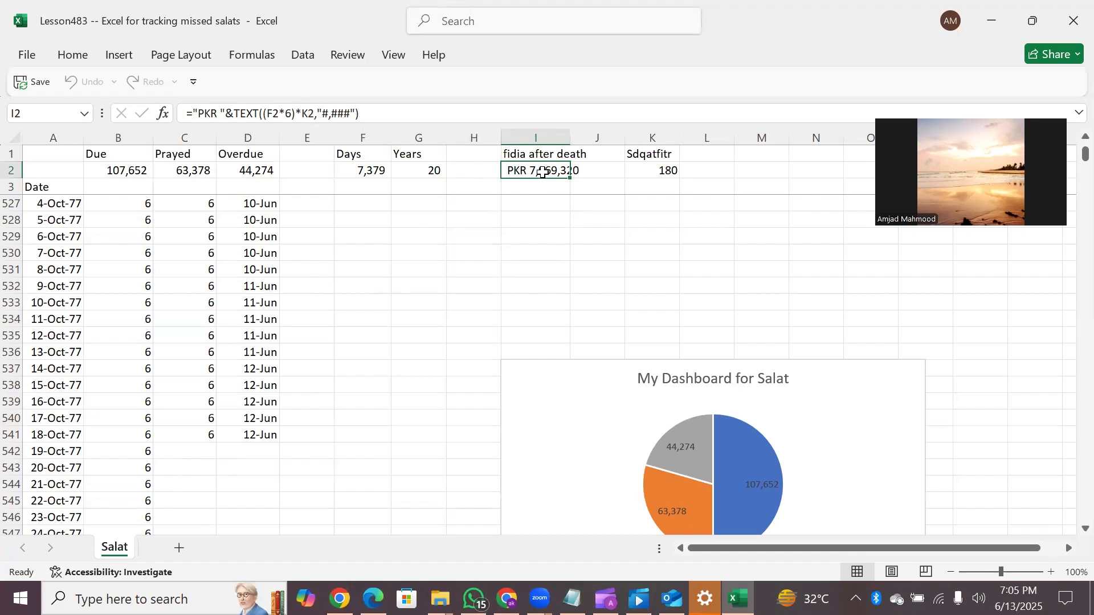
{"action": "left_click", "coordinate": [542, 172]}
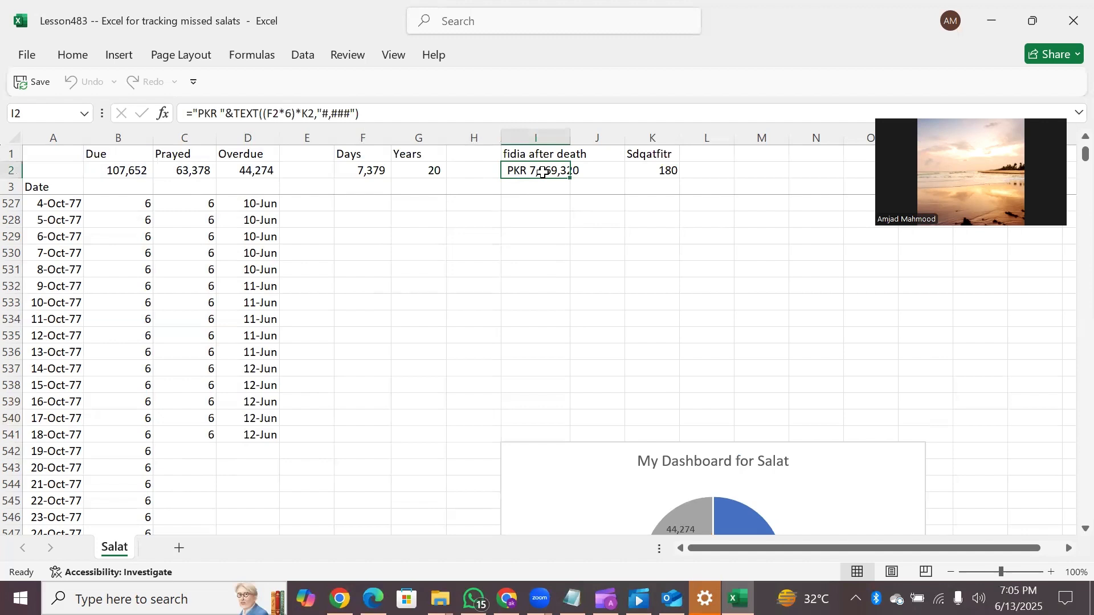
{"action": "left_click", "coordinate": [370, 116]}
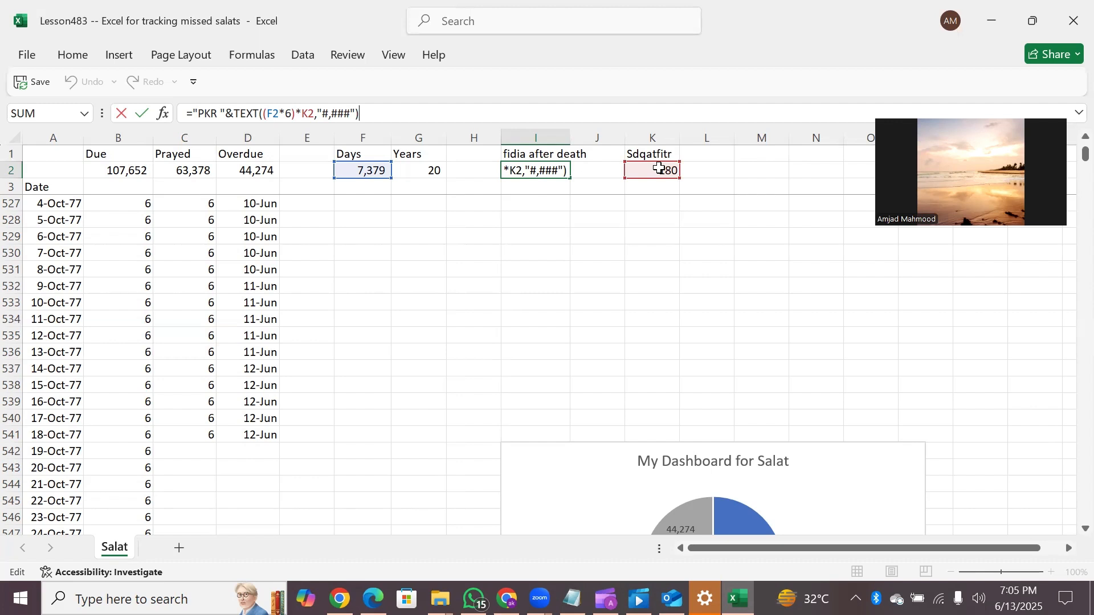
{"action": "key", "text": "Return"}
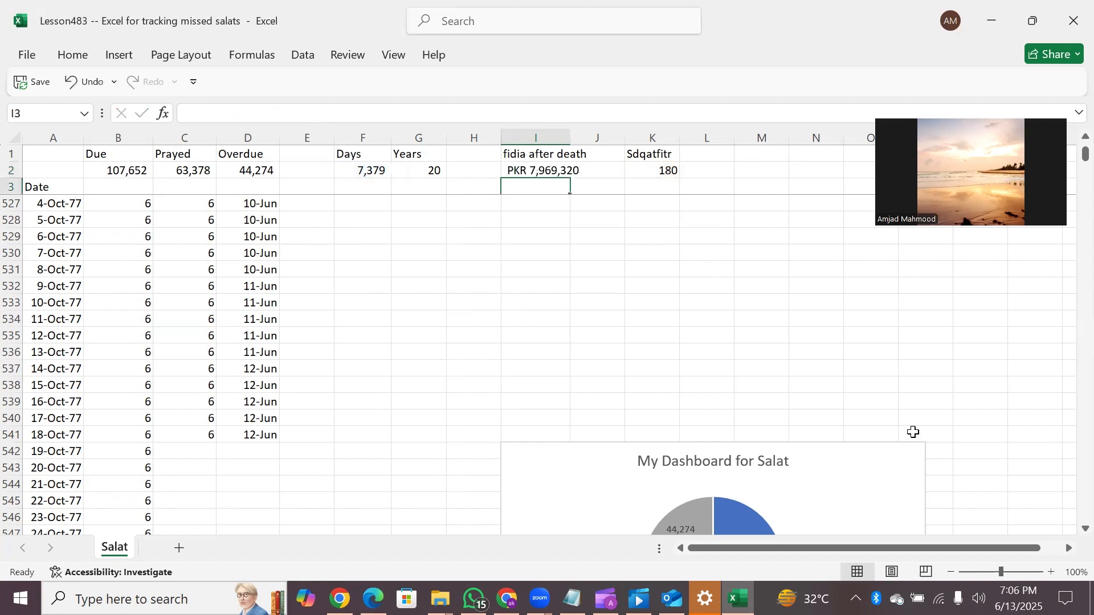
{"action": "scroll", "coordinate": [1070, 532], "scroll_direction": "down", "scroll_amount": 1}
{"action": "scroll", "coordinate": [1070, 532], "scroll_direction": "down", "scroll_amount": 3}
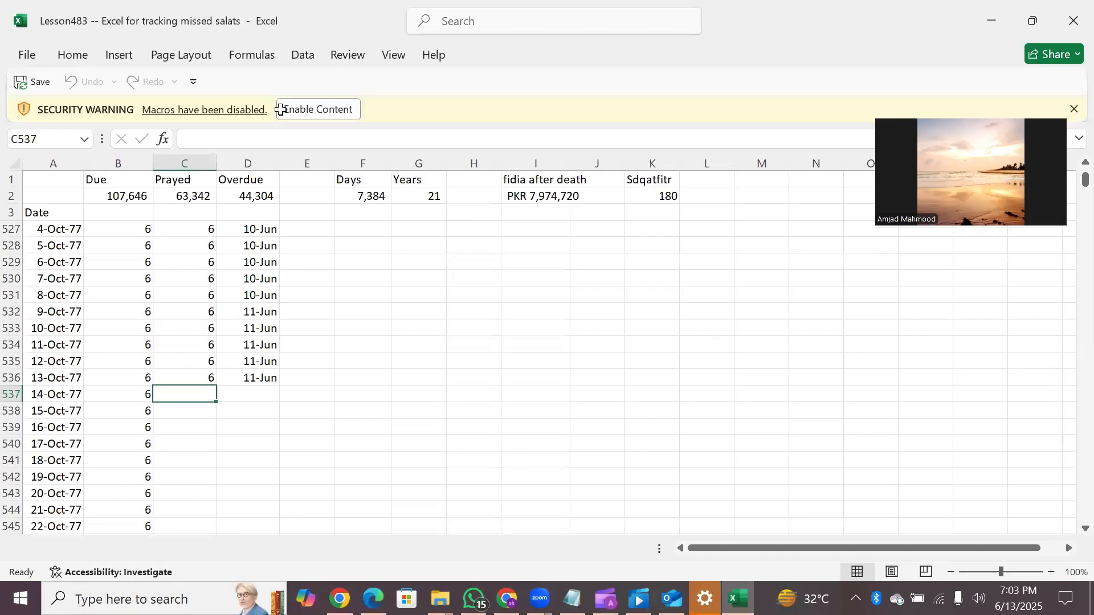
Enable the workbook's macro content and review the Date, Due and Prayed entries of the 10-Jun-25 row.
{"action": "left_click", "coordinate": [309, 108]}
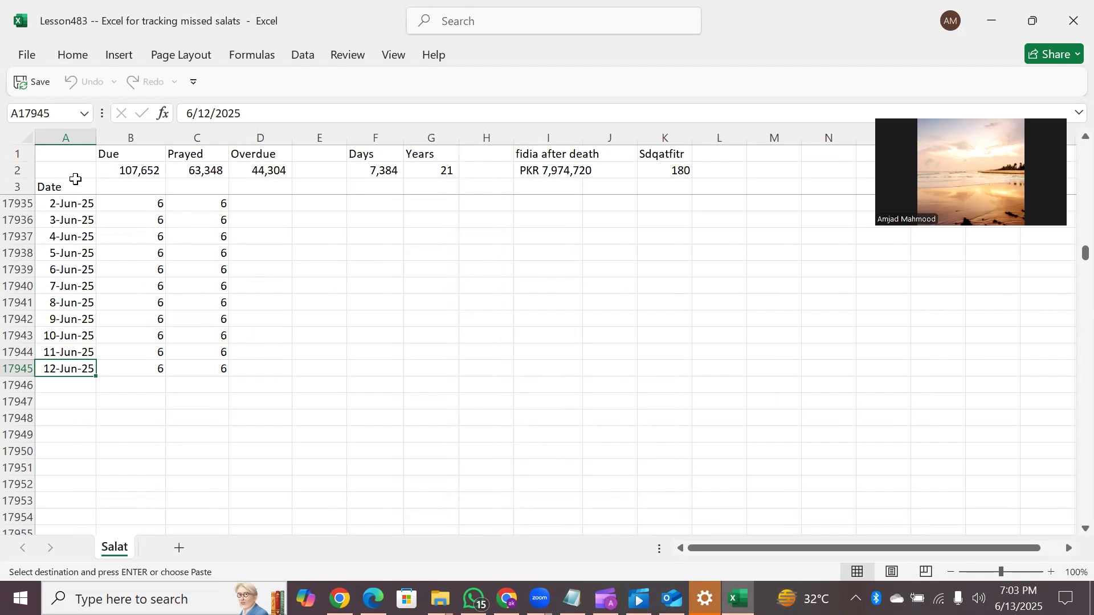
{"action": "left_click", "coordinate": [56, 186]}
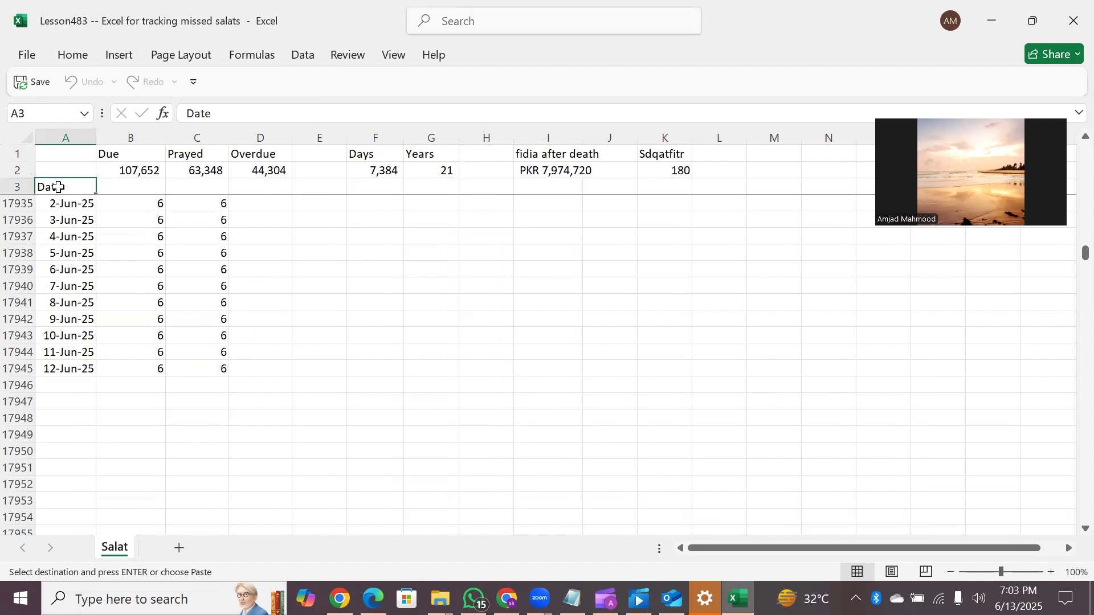
{"action": "left_click", "coordinate": [64, 341]}
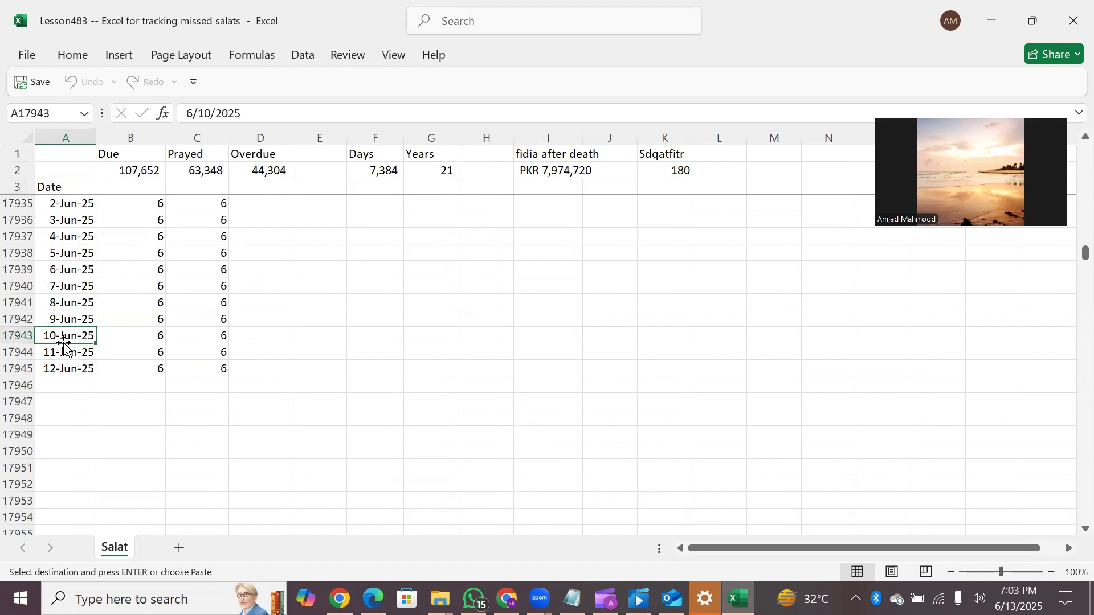
{"action": "key", "text": "Right"}
{"action": "key", "text": "Right"}
{"action": "key", "text": "Left"}
{"action": "key", "text": "Left"}
{"action": "key", "text": "Right"}
{"action": "key", "text": "Right"}
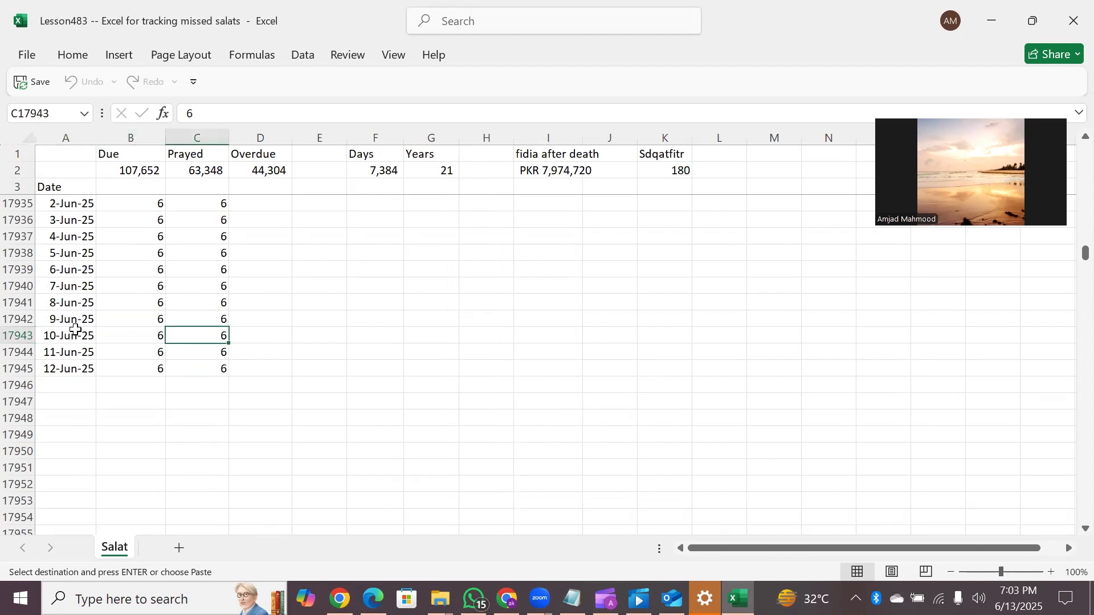
{"action": "left_click", "coordinate": [71, 285]}
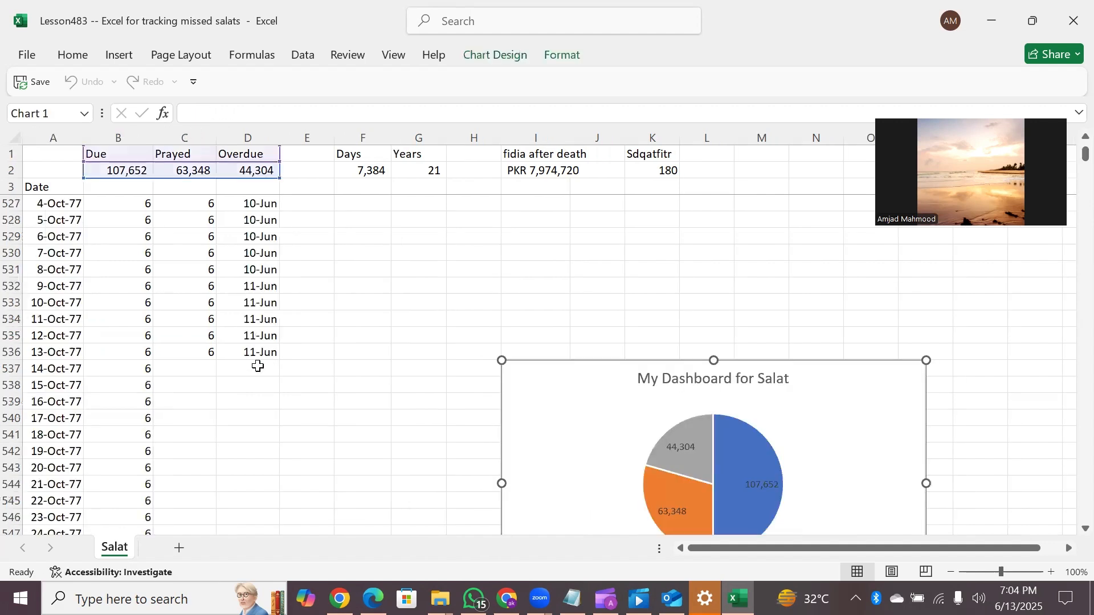
Record 5 days of qadha salat from the 14-Oct-77 row, performed on 12-Jun-2025.
{"action": "left_click", "coordinate": [258, 366]}
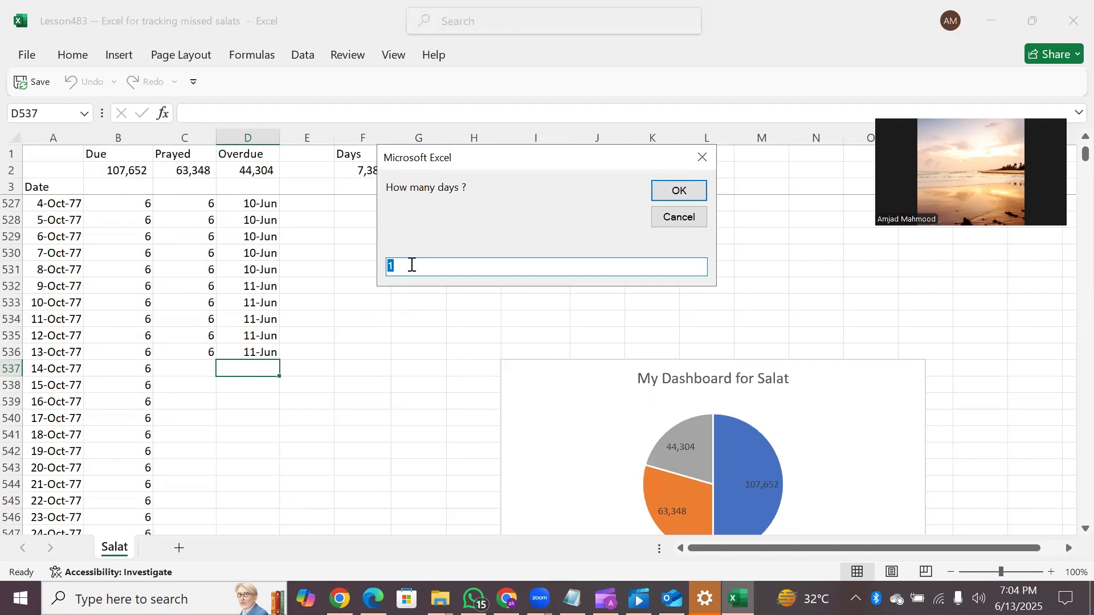
{"action": "key", "text": "BackSpace"}
{"action": "type", "text": "5"}
{"action": "key", "text": "Return"}
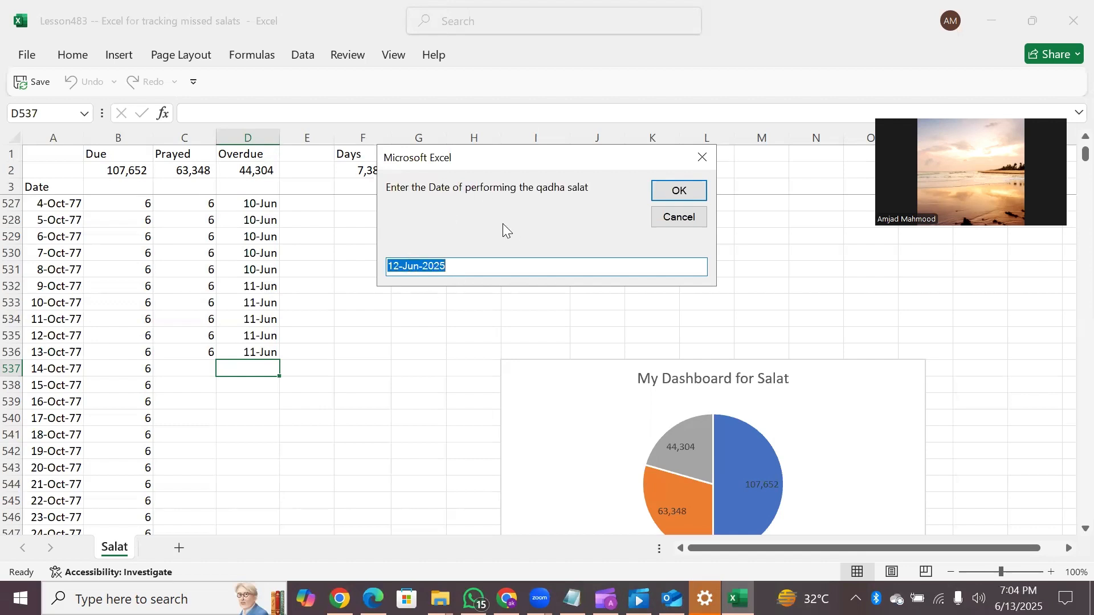
{"action": "left_click", "coordinate": [666, 188]}
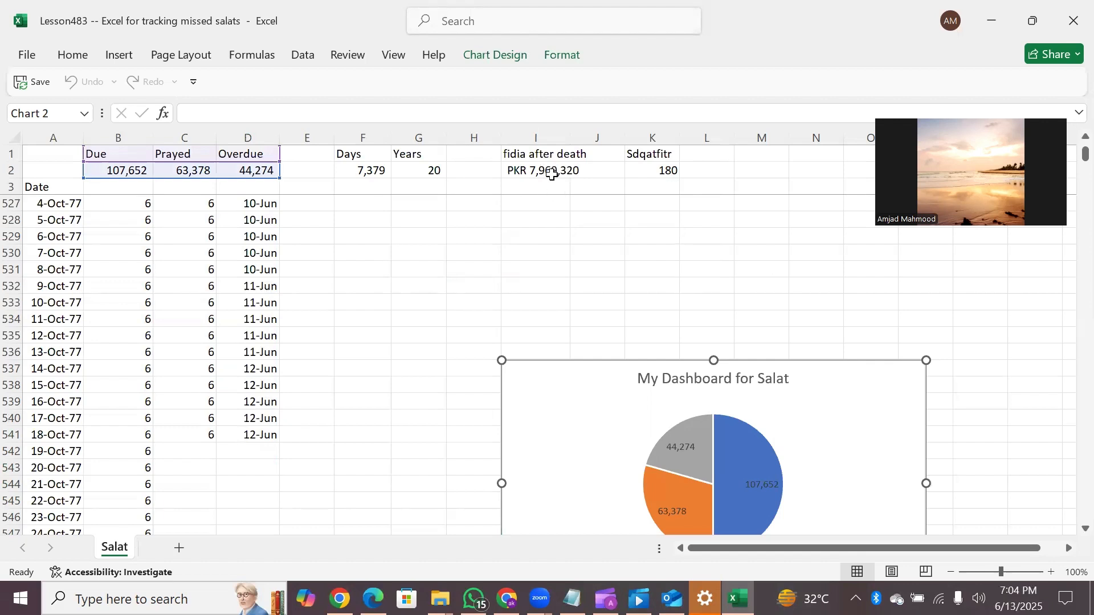
Examine the cells used by the fidia after death formula in I2 and the My Dashboard for Salat chart.
{"action": "left_click", "coordinate": [552, 173]}
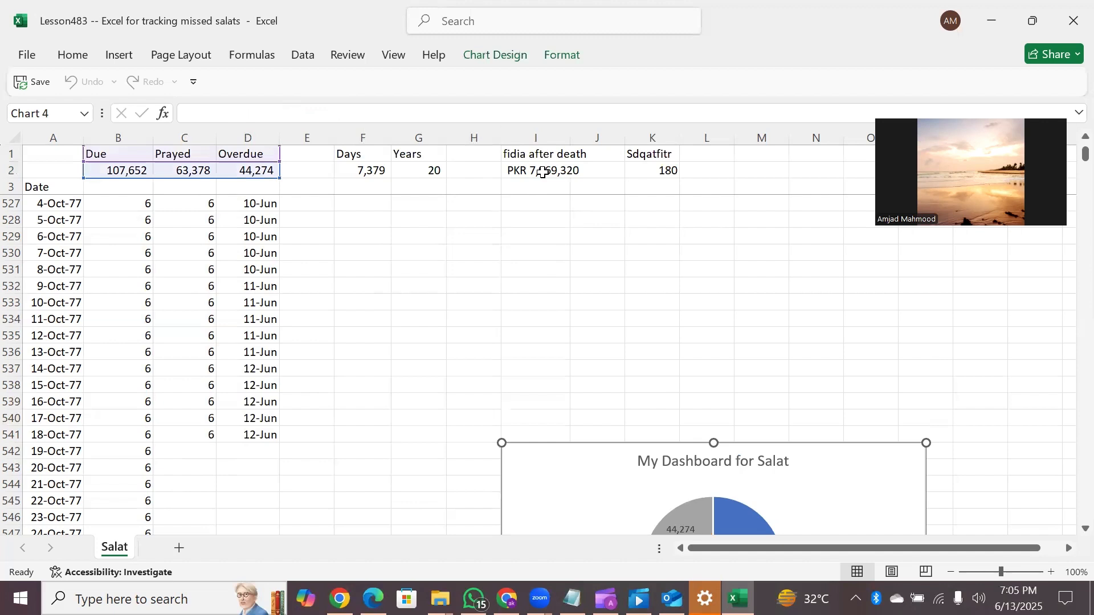
{"action": "left_click", "coordinate": [541, 172]}
{"action": "left_click", "coordinate": [364, 113]}
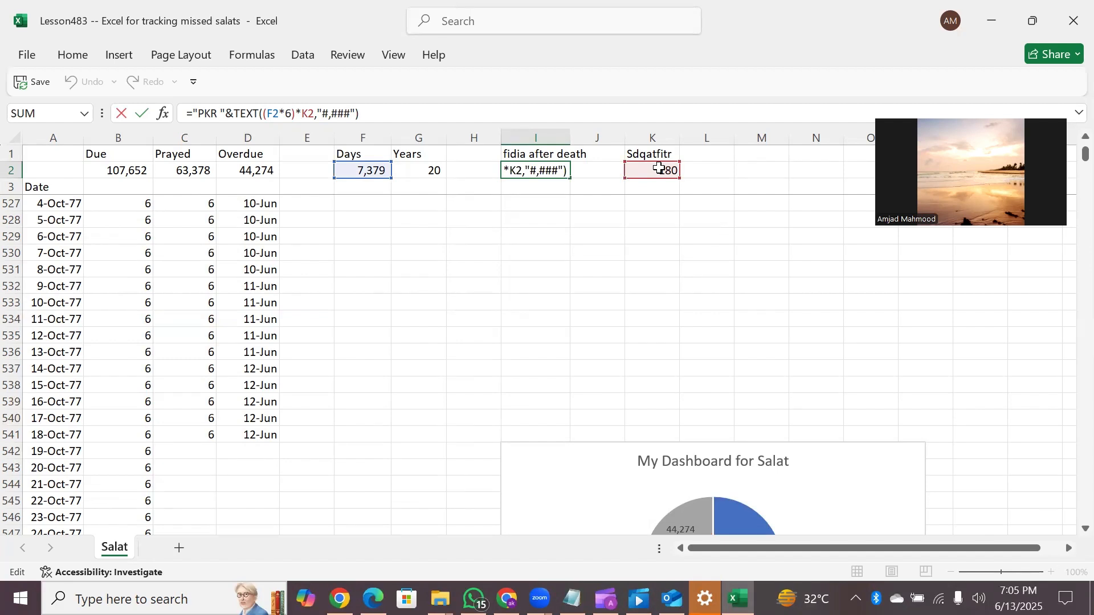
{"action": "key", "text": "Return"}
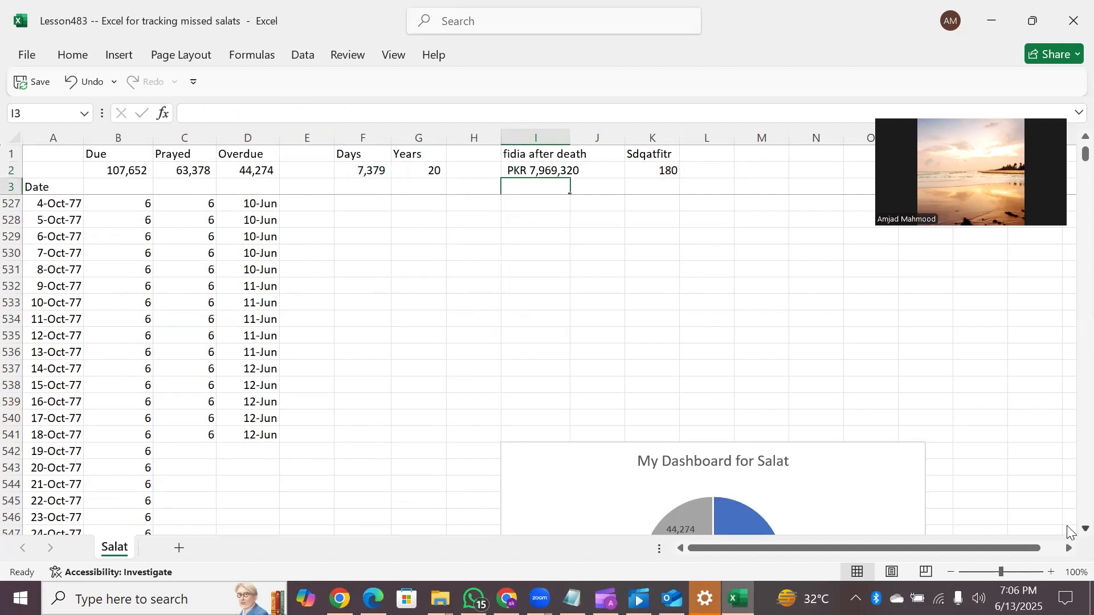
{"action": "scroll", "coordinate": [786, 237], "scroll_direction": "down", "scroll_amount": 1}
{"action": "scroll", "coordinate": [786, 237], "scroll_direction": "down", "scroll_amount": 2}
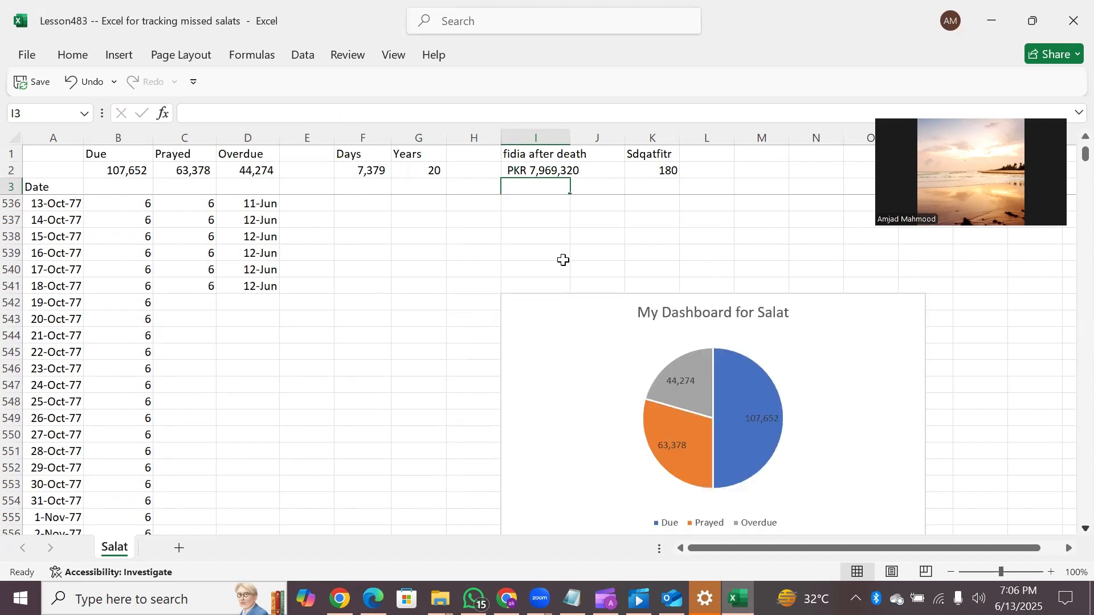